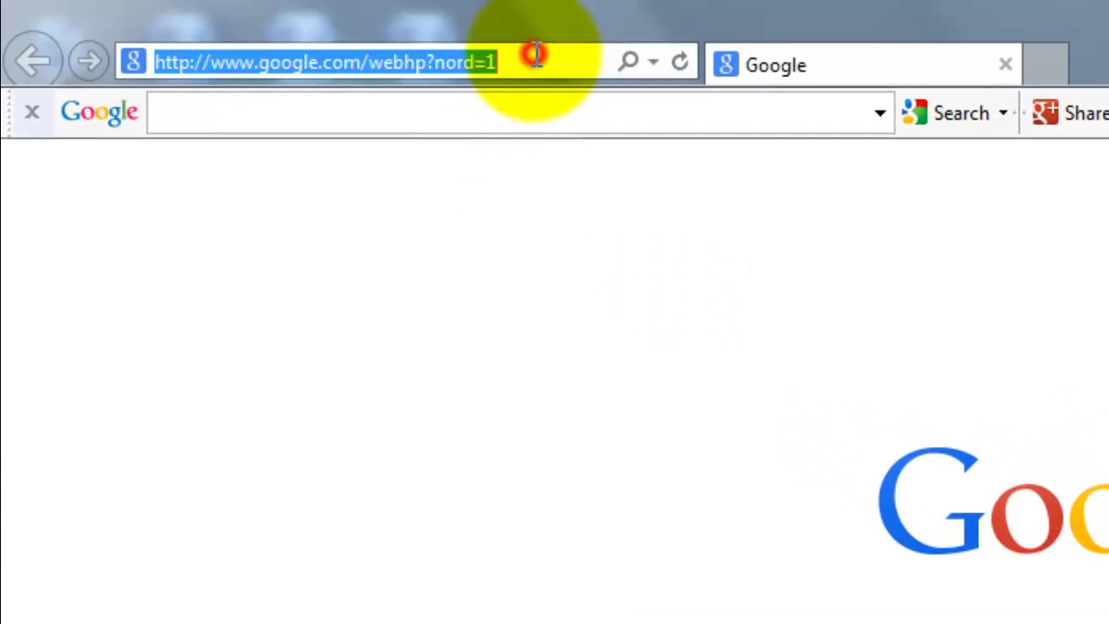
# Load autodesk.com in the Internet Explorer address bar
pyautogui.write('autode')
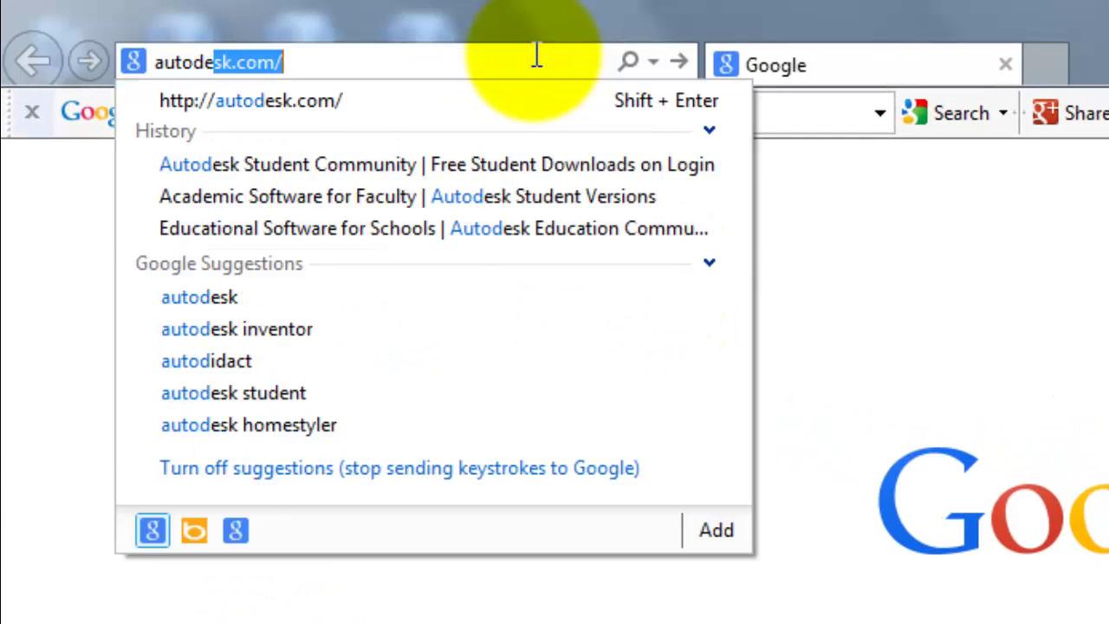
pyautogui.write('sk.c')
pyautogui.press('Return')
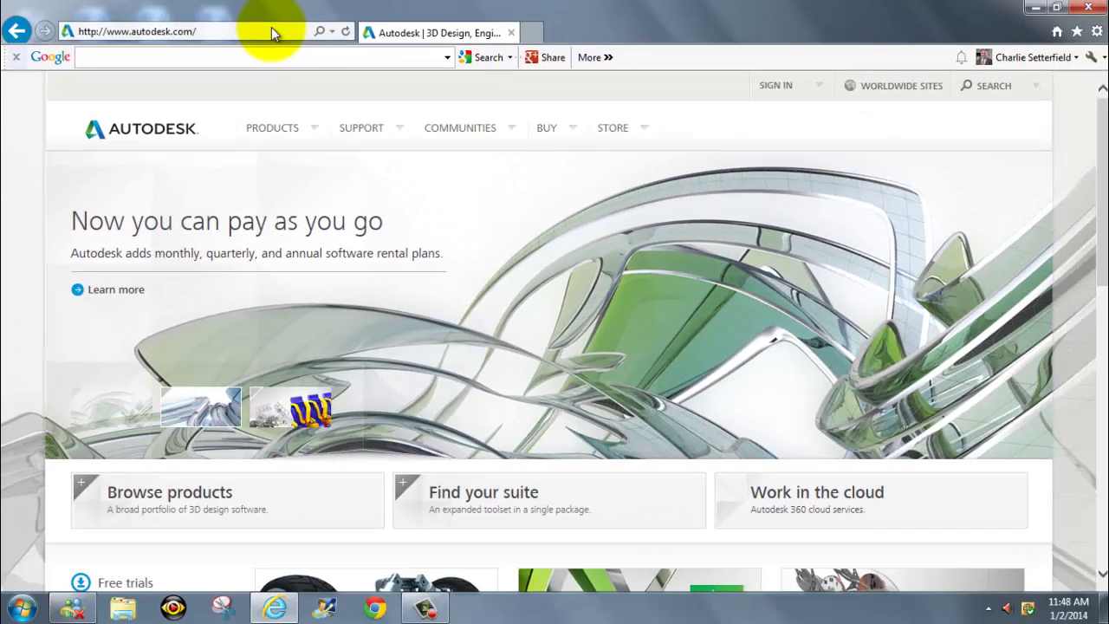
# Go to Students & Educators from the Communities menu and dismiss the ForeSee feedback popup
pyautogui.click(513, 130)
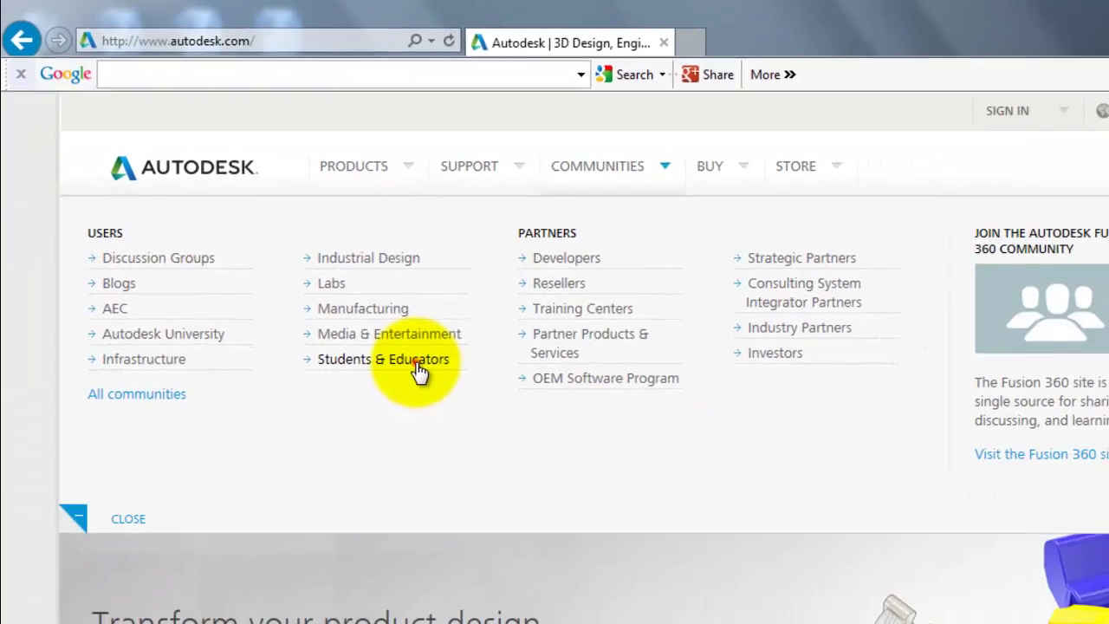
pyautogui.click(490, 429)
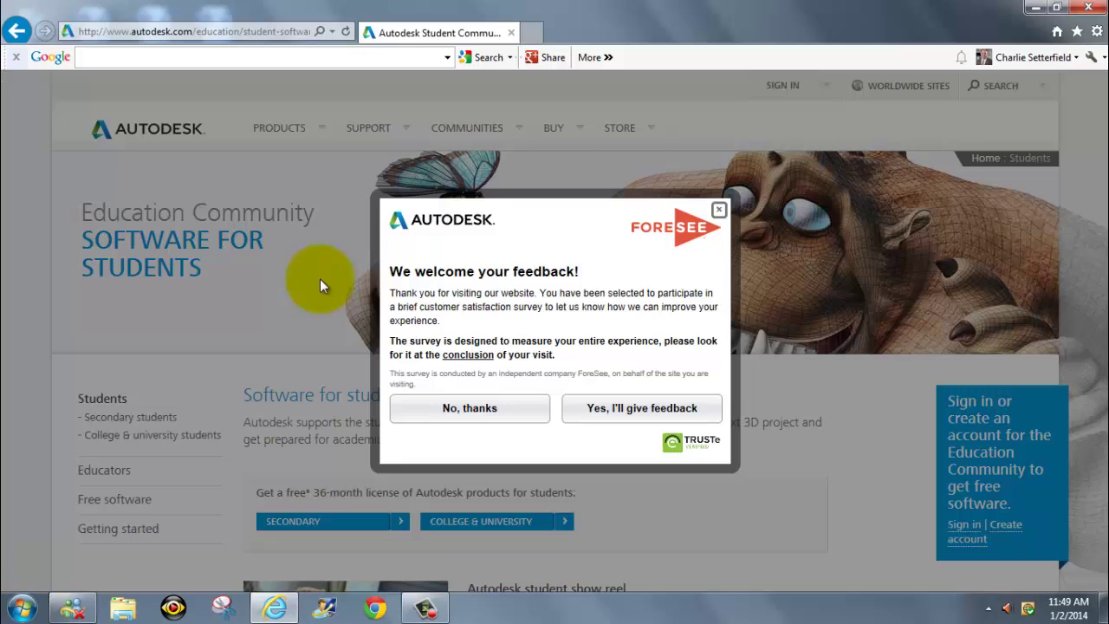
pyautogui.click(717, 209)
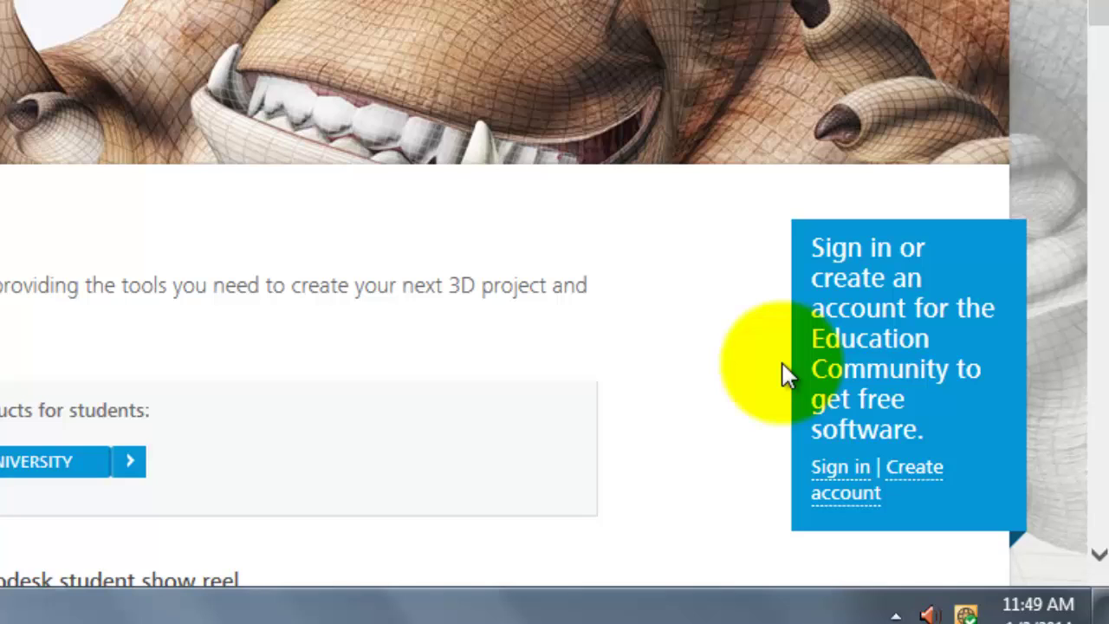
# Use the 'Sign in' link in the blue Education Community box
pyautogui.click(848, 468)
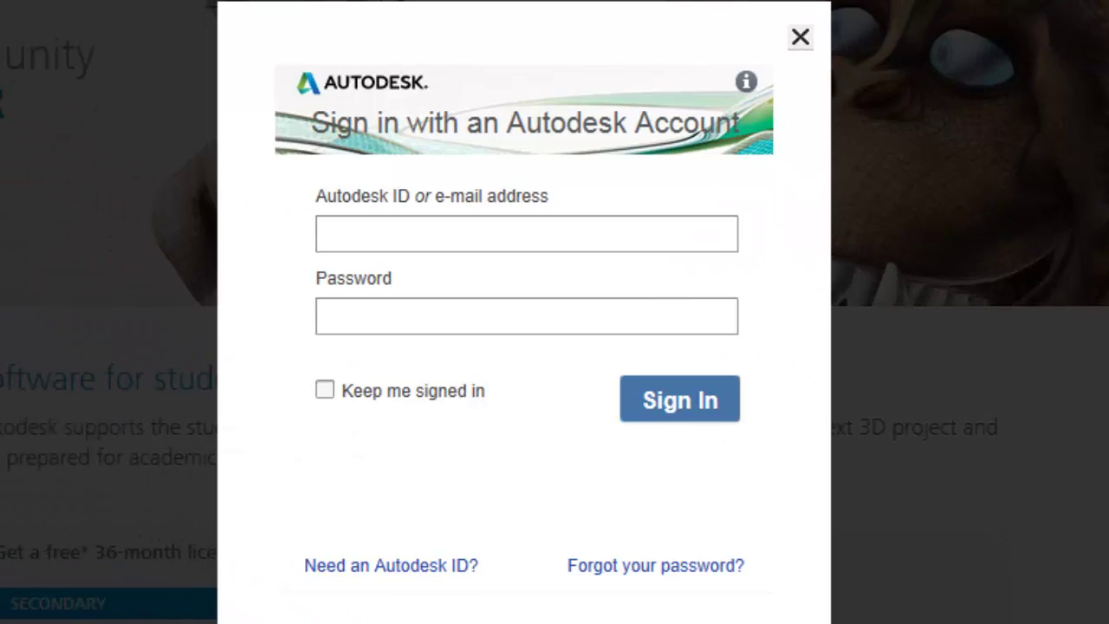
# Sign in with the Autodesk ID e-mail address and the account password
pyautogui.click(458, 232)
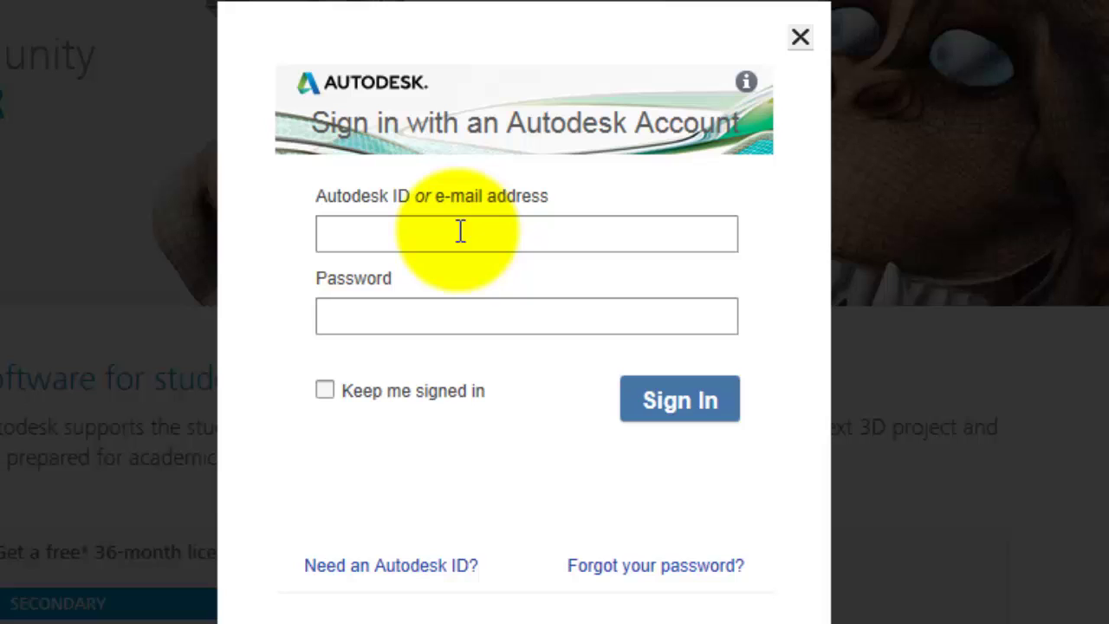
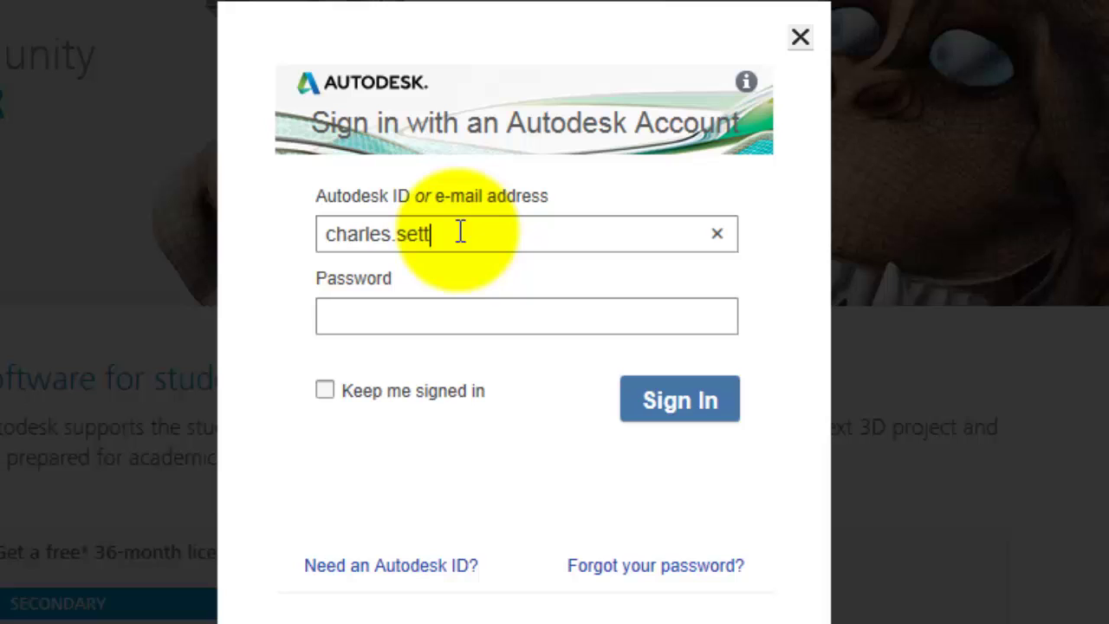
pyautogui.press('Tab')
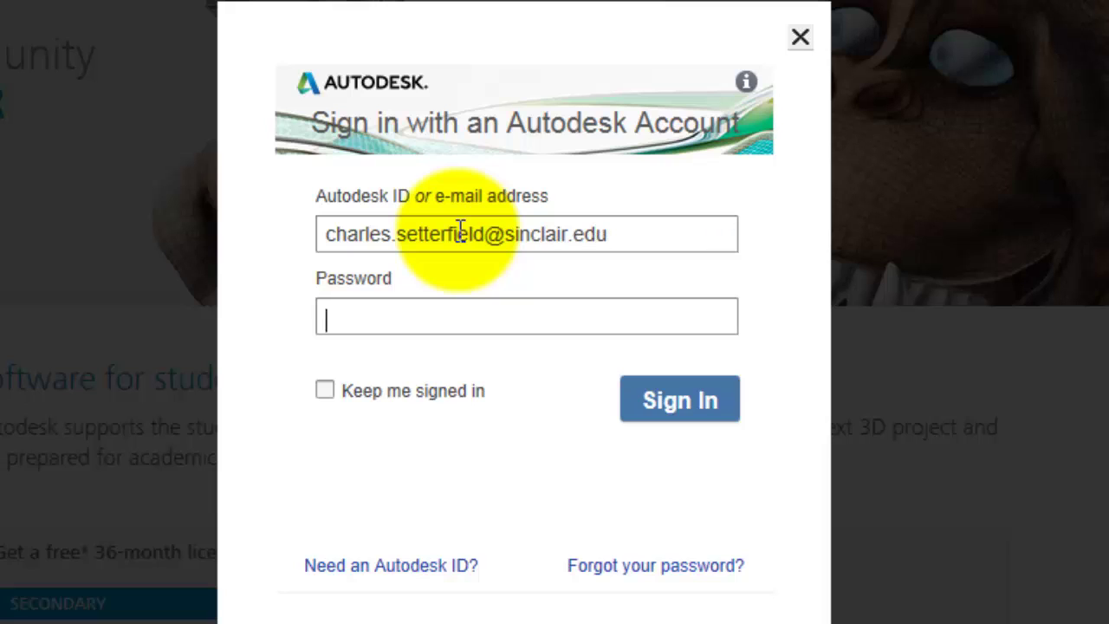
pyautogui.write('•••••••')
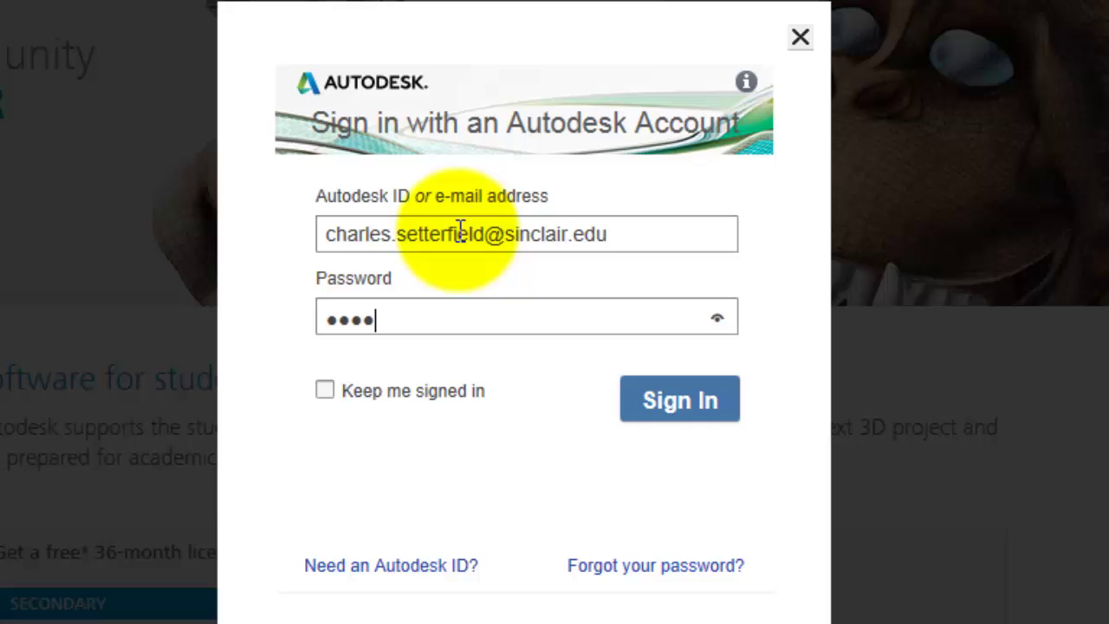
pyautogui.write('•')
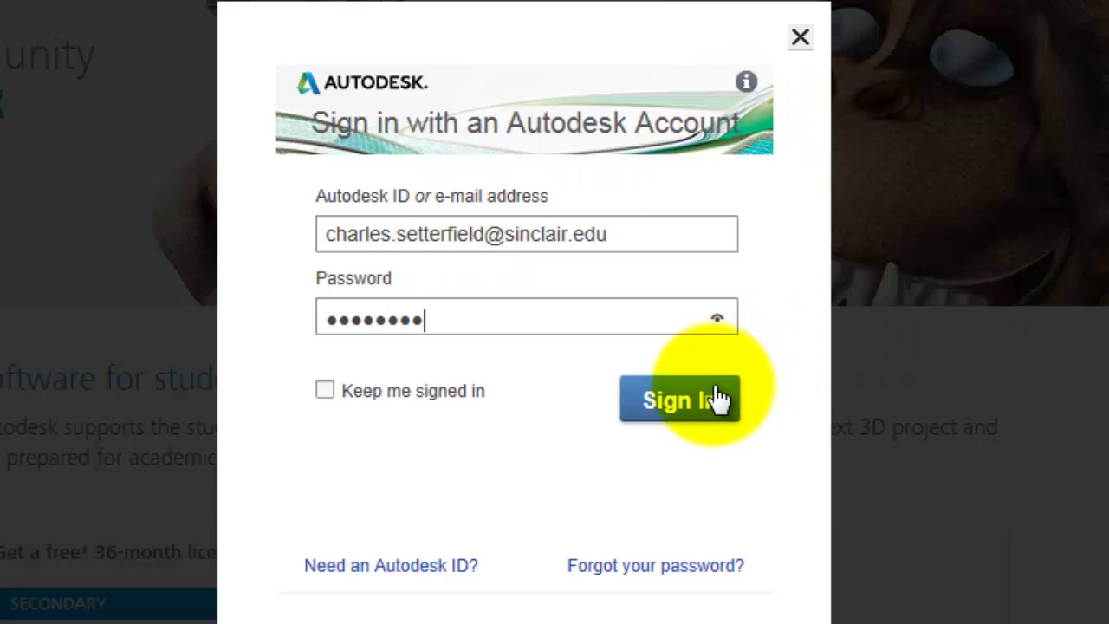
pyautogui.click(704, 392)
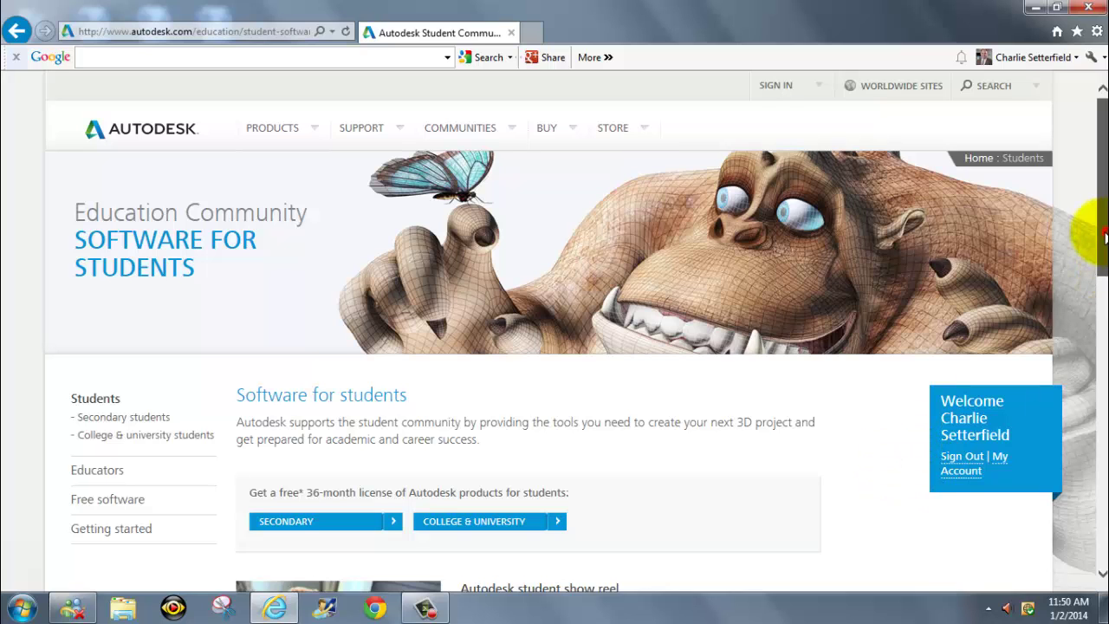
# Go to Educators in the left sidebar, then to the College & University educators page
pyautogui.moveTo(1102, 236); pyautogui.dragTo(1106, 309)
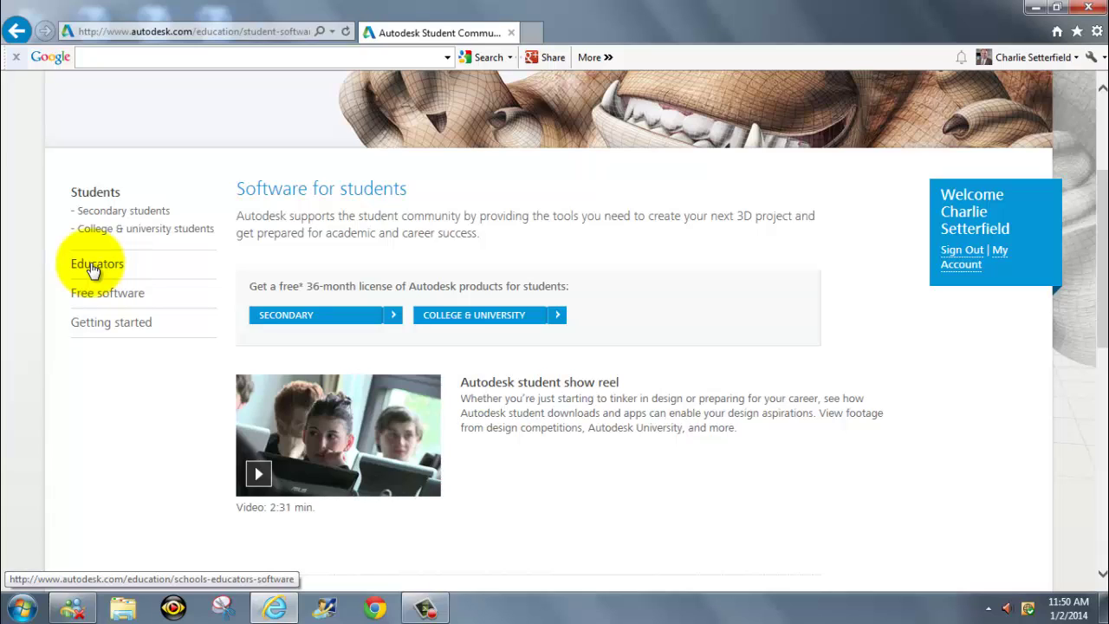
pyautogui.click(94, 269)
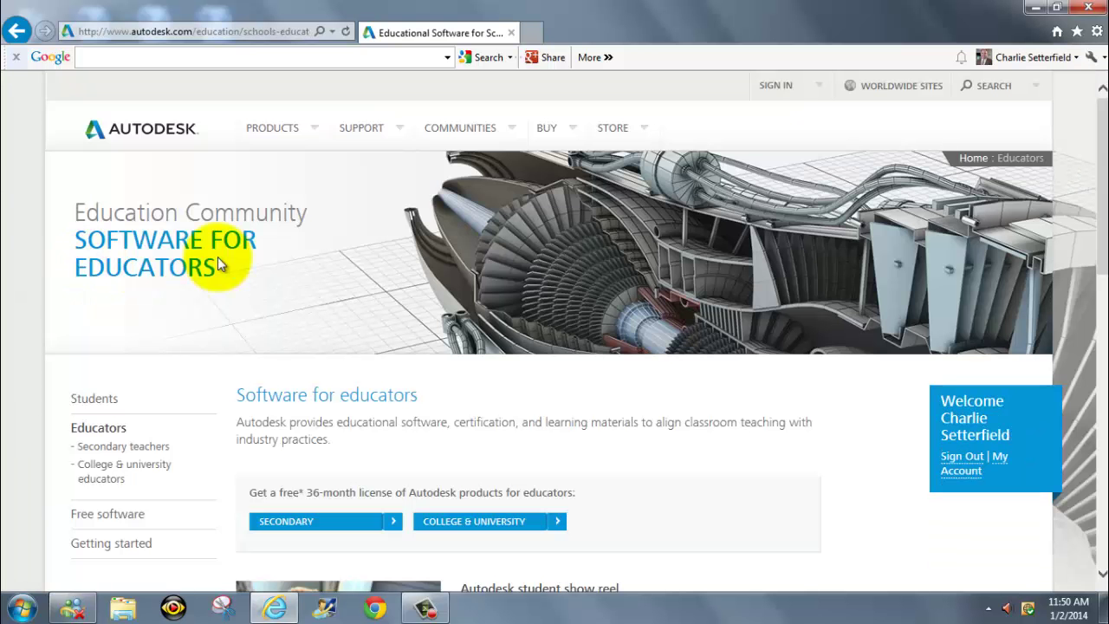
pyautogui.scroll(-3, 604, 295)
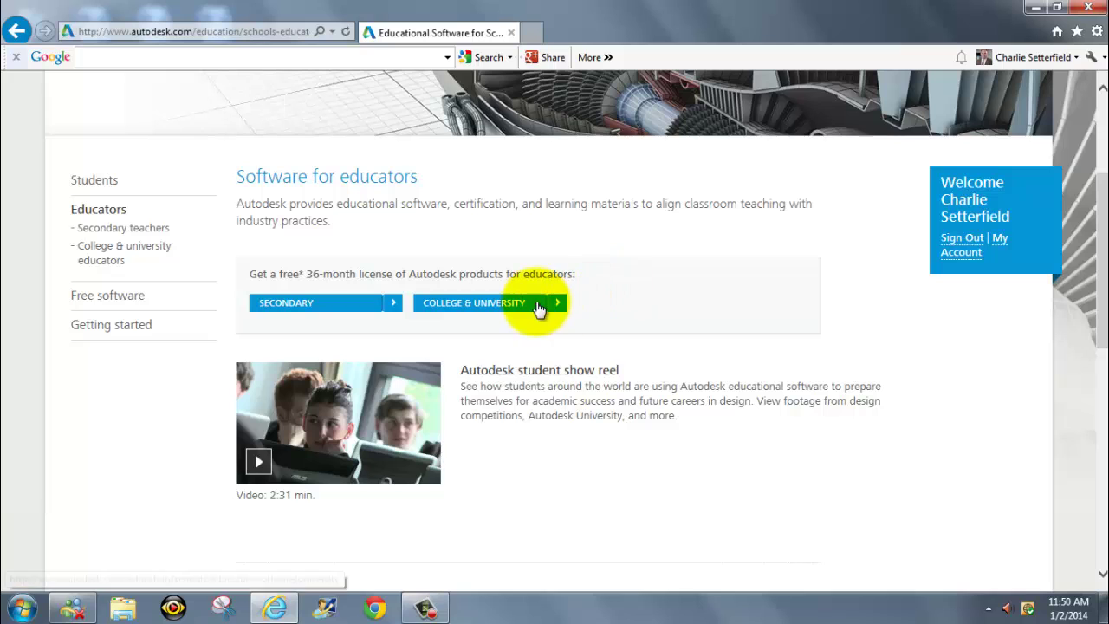
pyautogui.click(490, 309)
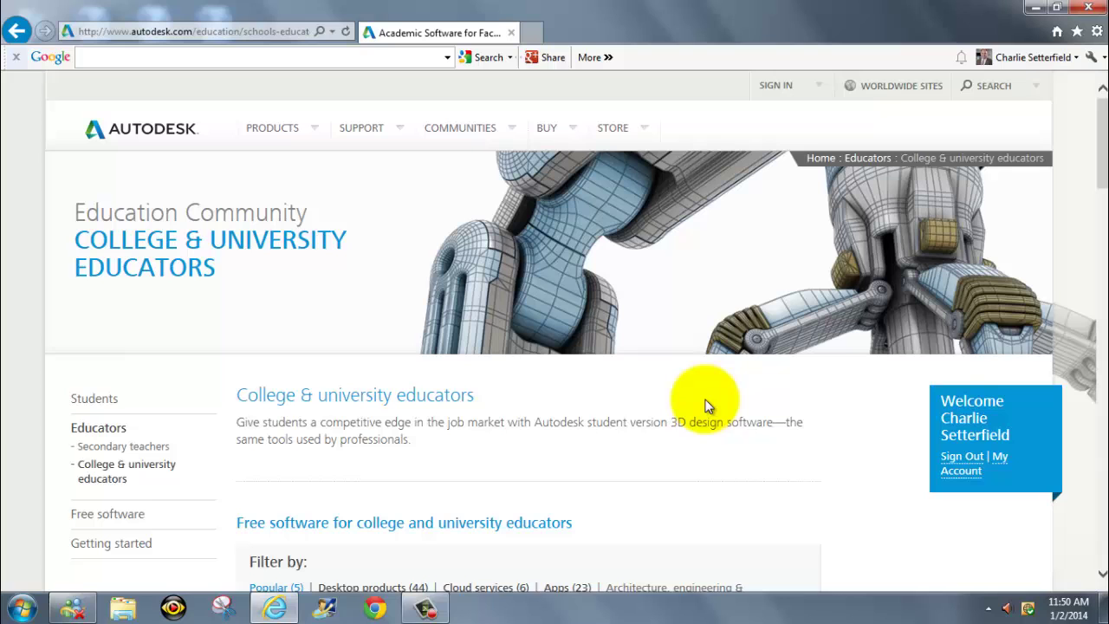
pyautogui.scroll(-3, 707, 406)
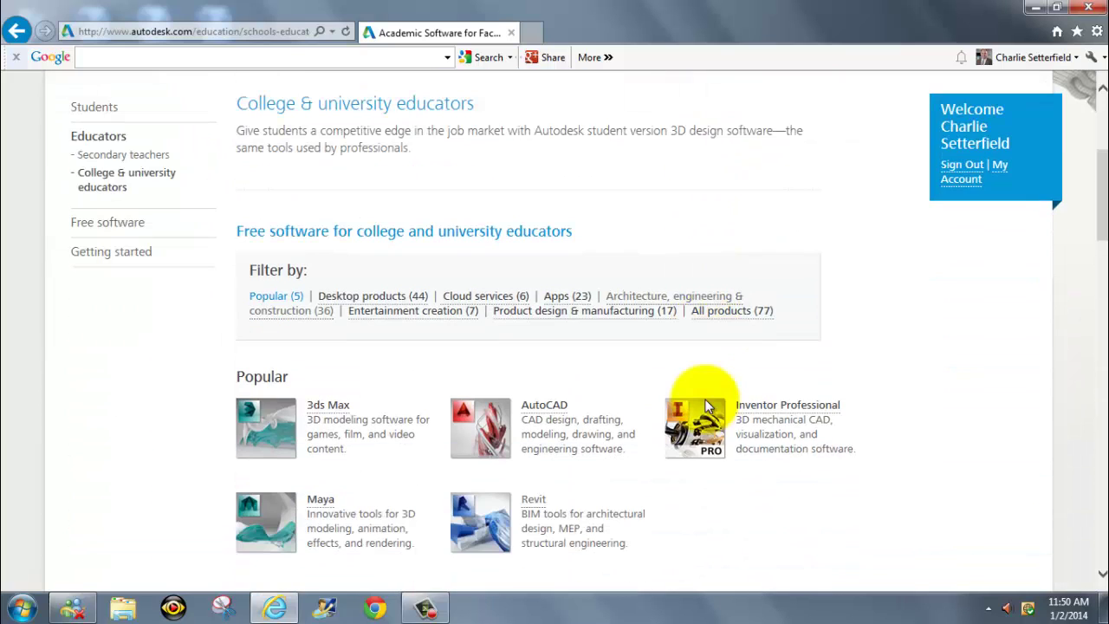
pyautogui.scroll(-2, 706, 370)
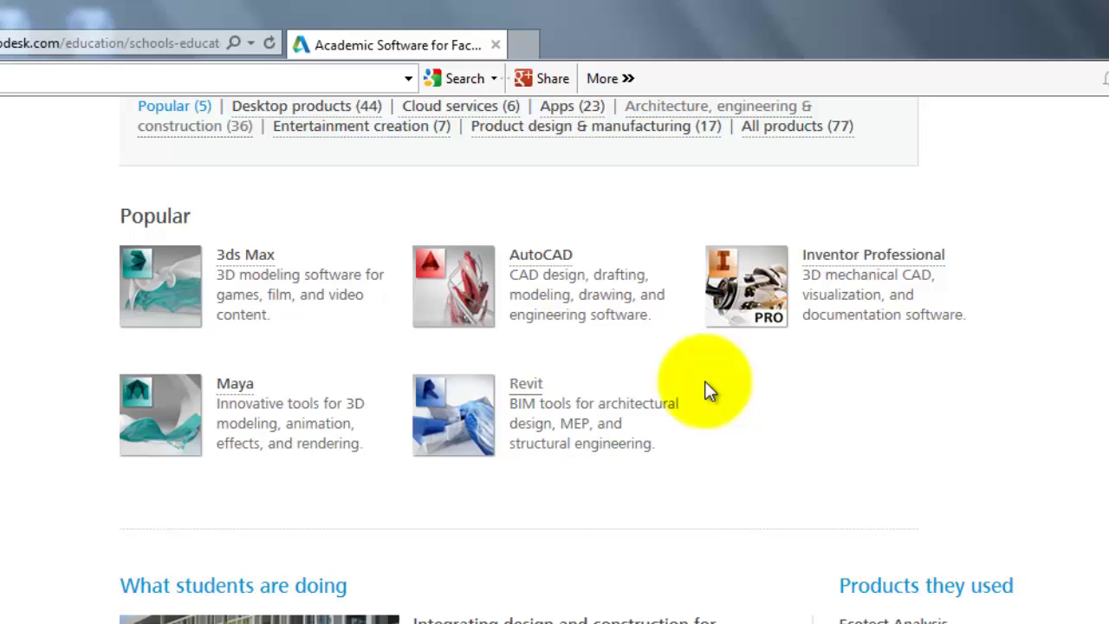
pyautogui.scroll(1, 744, 398)
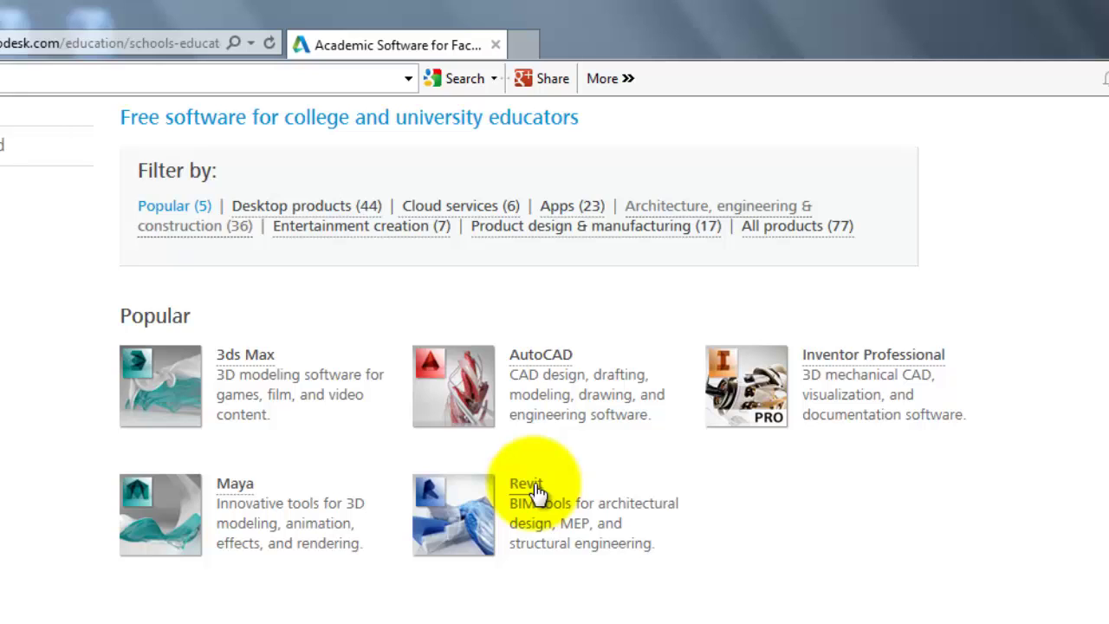
# Apply the 'Architecture, engineering & construction (36)' filter and scroll down to Revit
pyautogui.click(666, 206)
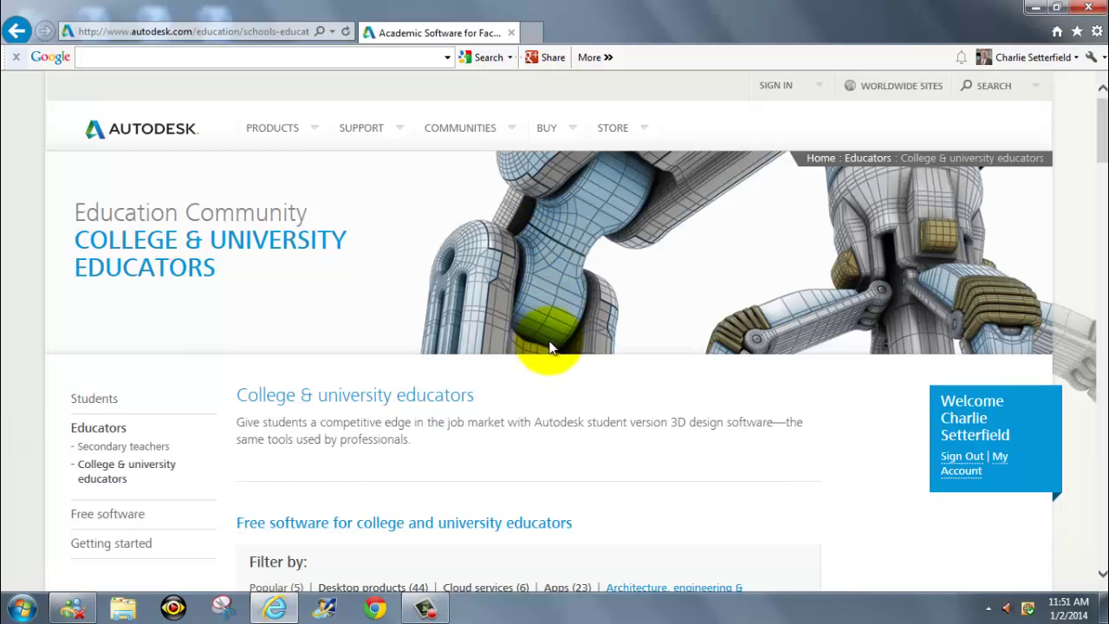
pyautogui.scroll(-1, 552, 360)
pyautogui.scroll(-6, 551, 358)
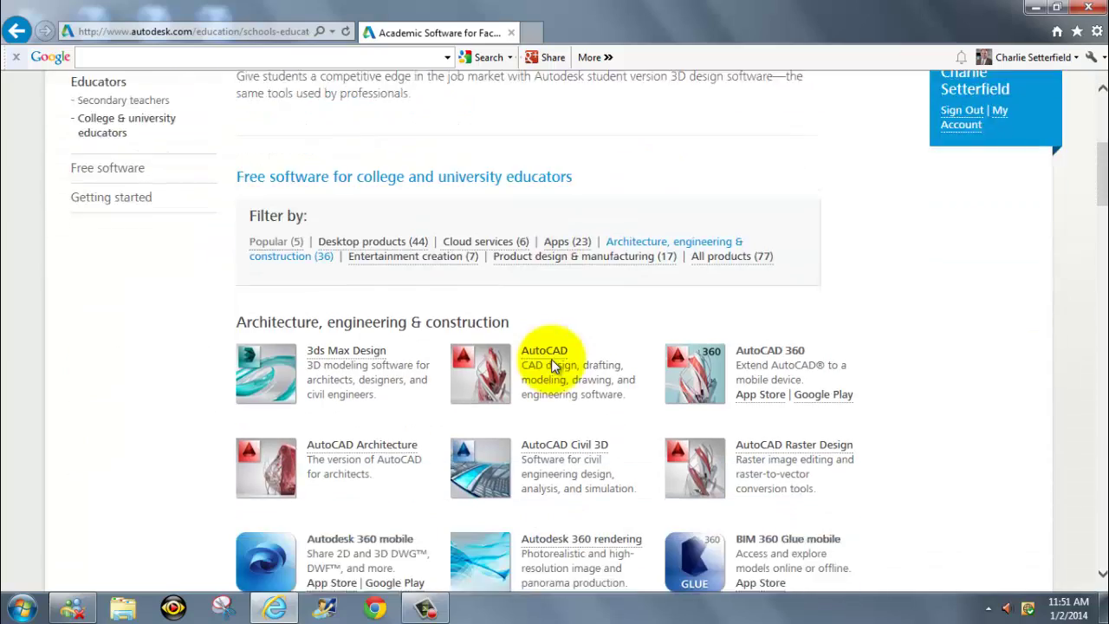
pyautogui.scroll(-3, 553, 359)
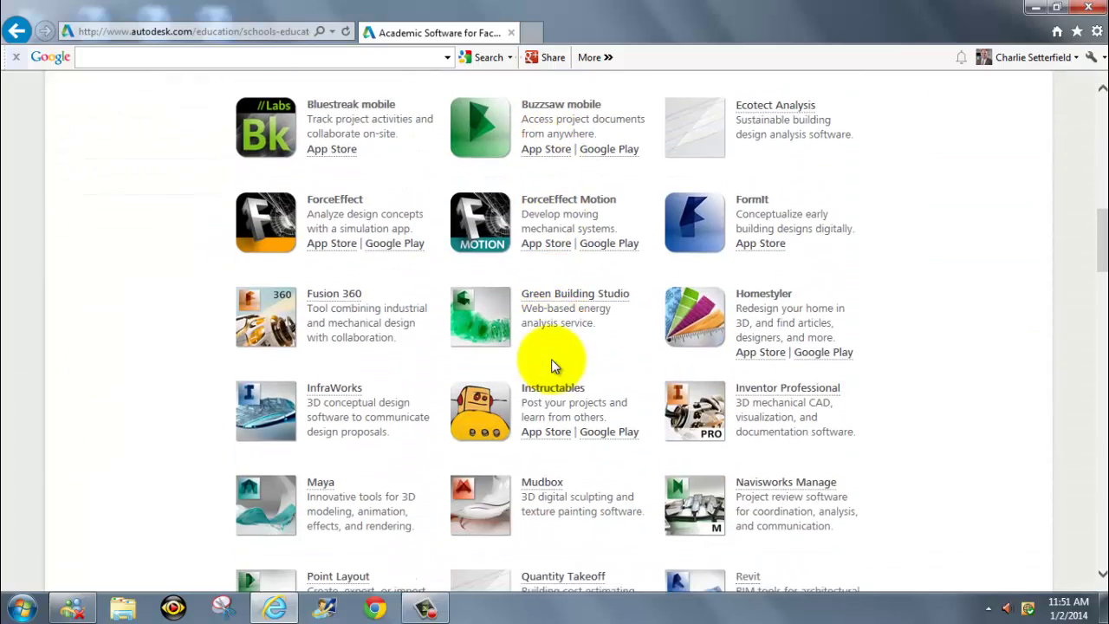
pyautogui.scroll(-4, 554, 366)
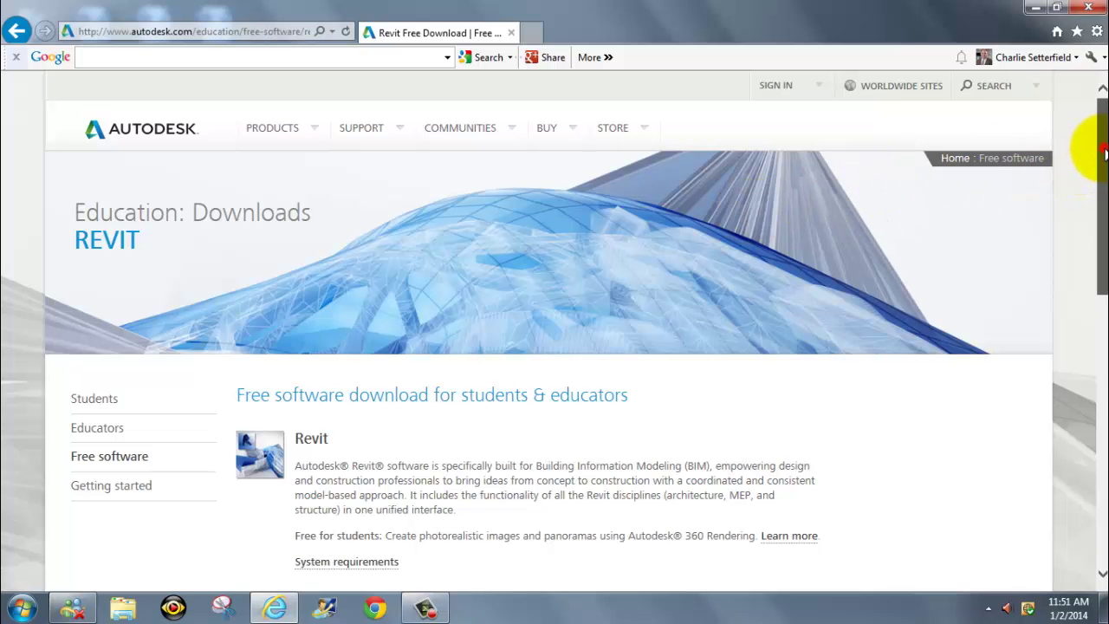
# Scroll down the Revit page toward System requirements
pyautogui.moveTo(1105, 161); pyautogui.dragTo(1104, 267)
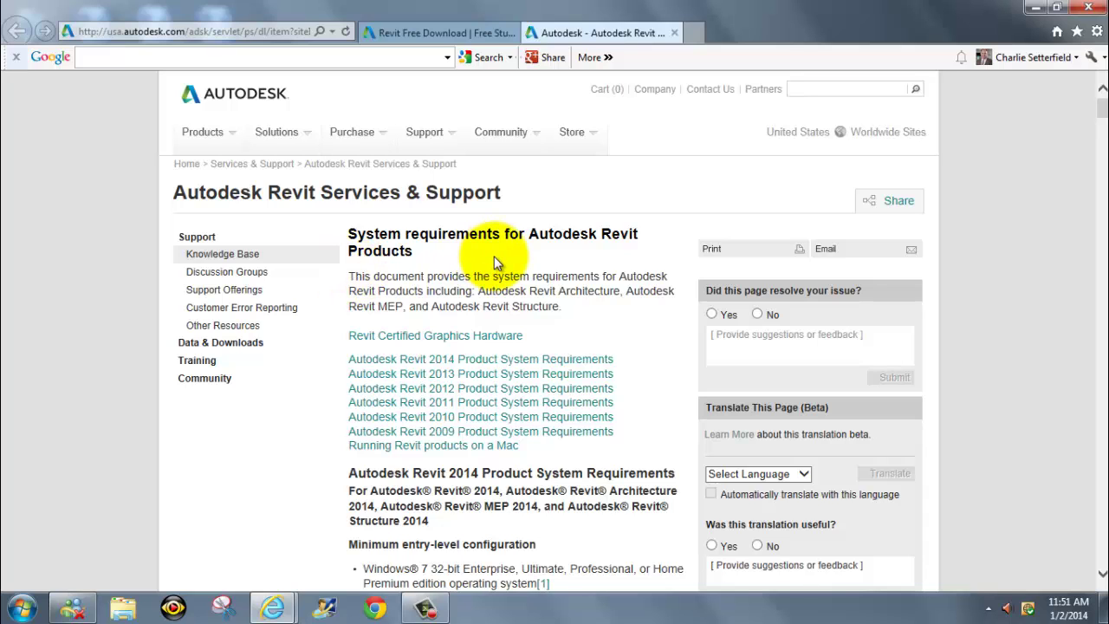
# Scroll through the Revit 2014 back to 2009 system requirements
pyautogui.scroll(-3, 494, 257)
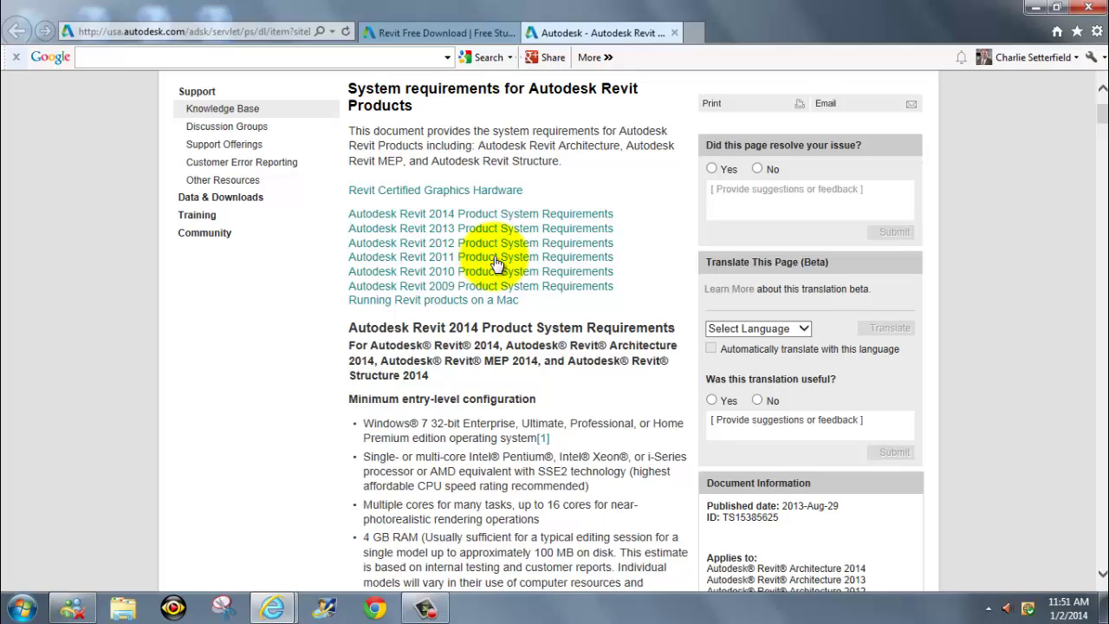
pyautogui.scroll(-1, 497, 265)
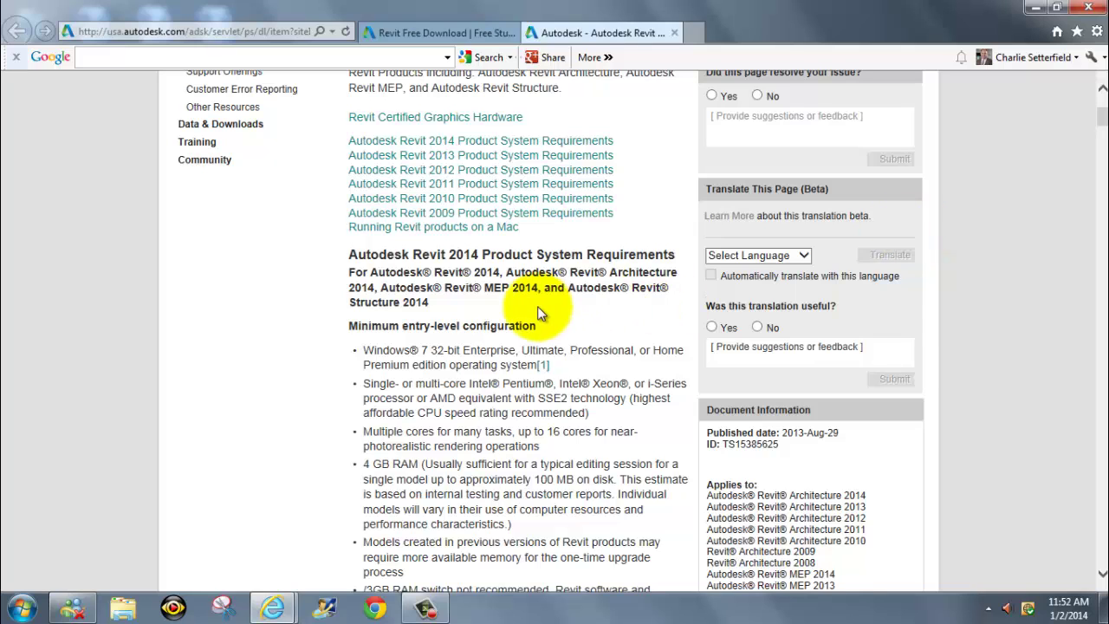
pyautogui.scroll(-1, 537, 314)
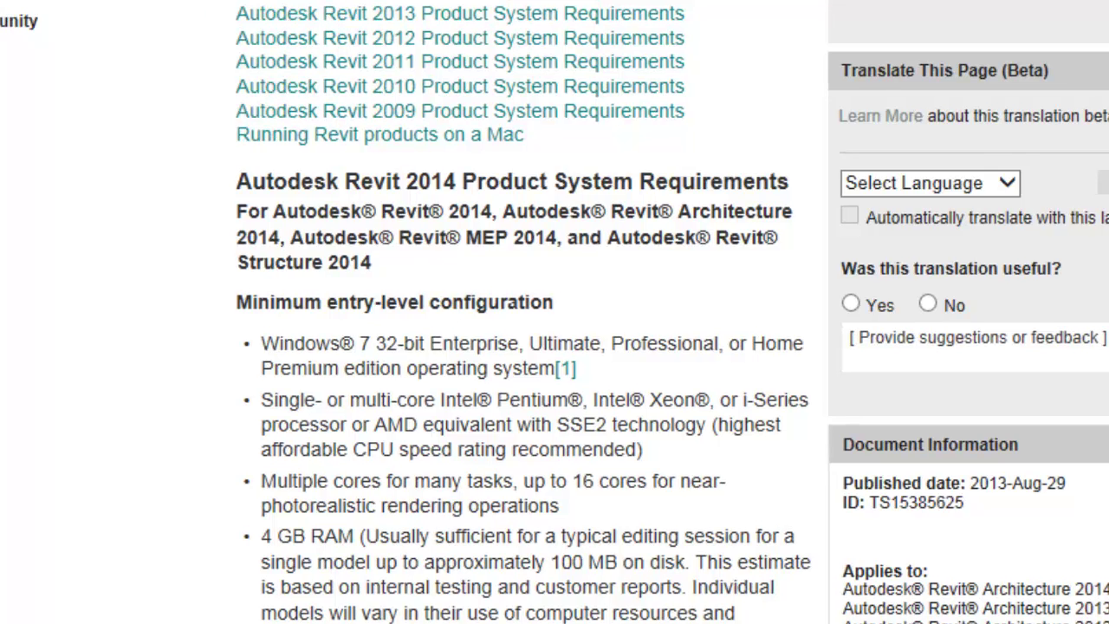
pyautogui.scroll(-5, 555, 312)
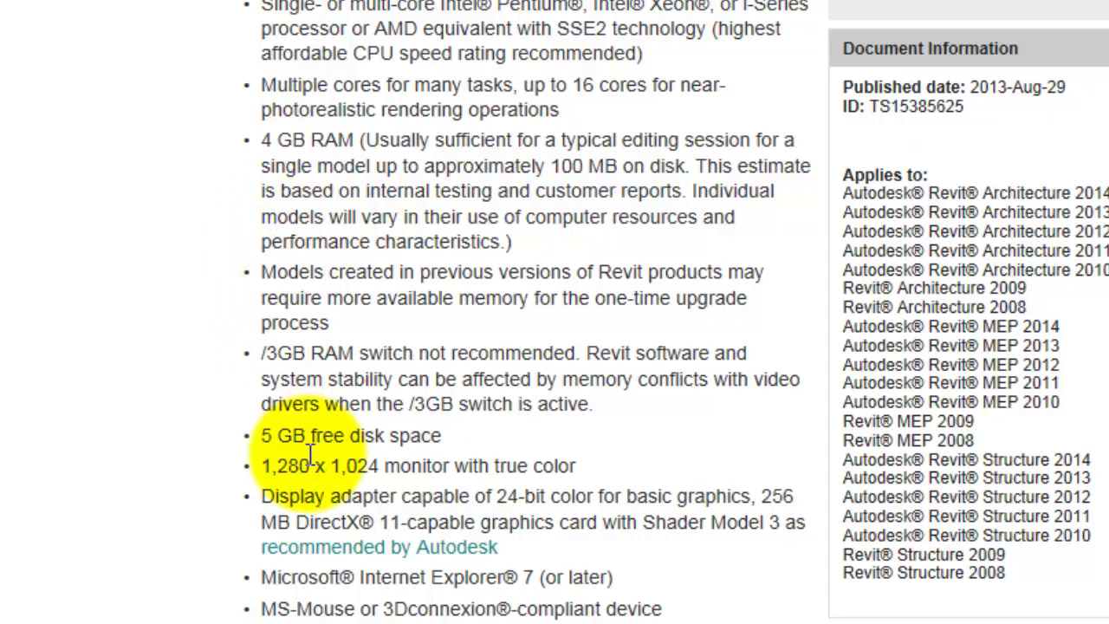
pyautogui.scroll(-9, 555, 312)
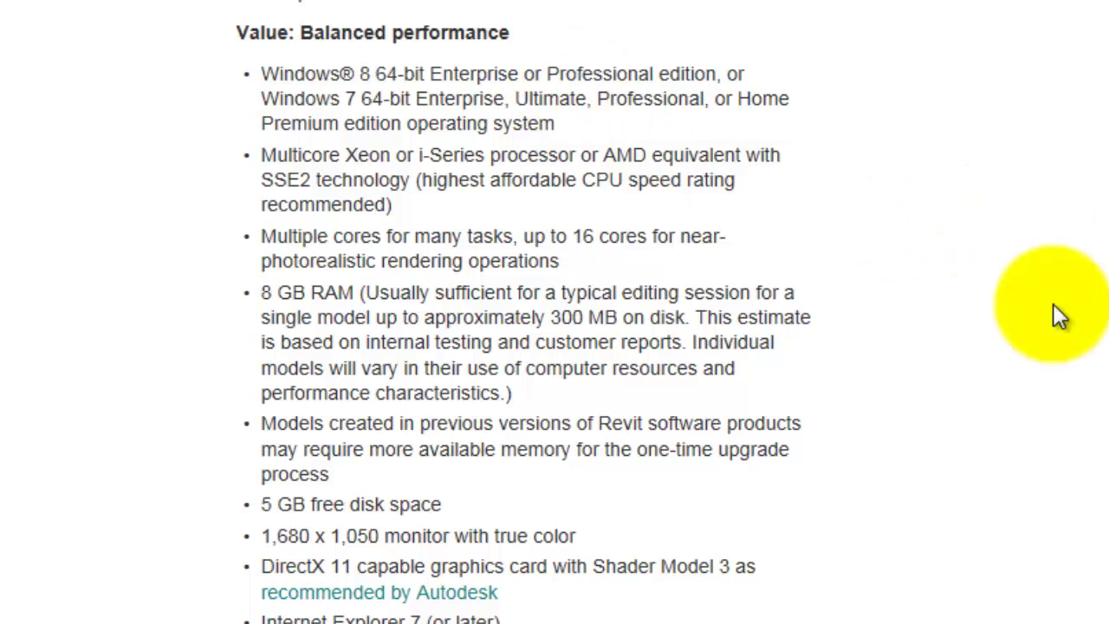
pyautogui.scroll(-3, 1048, 317)
pyautogui.scroll(-5, 1045, 310)
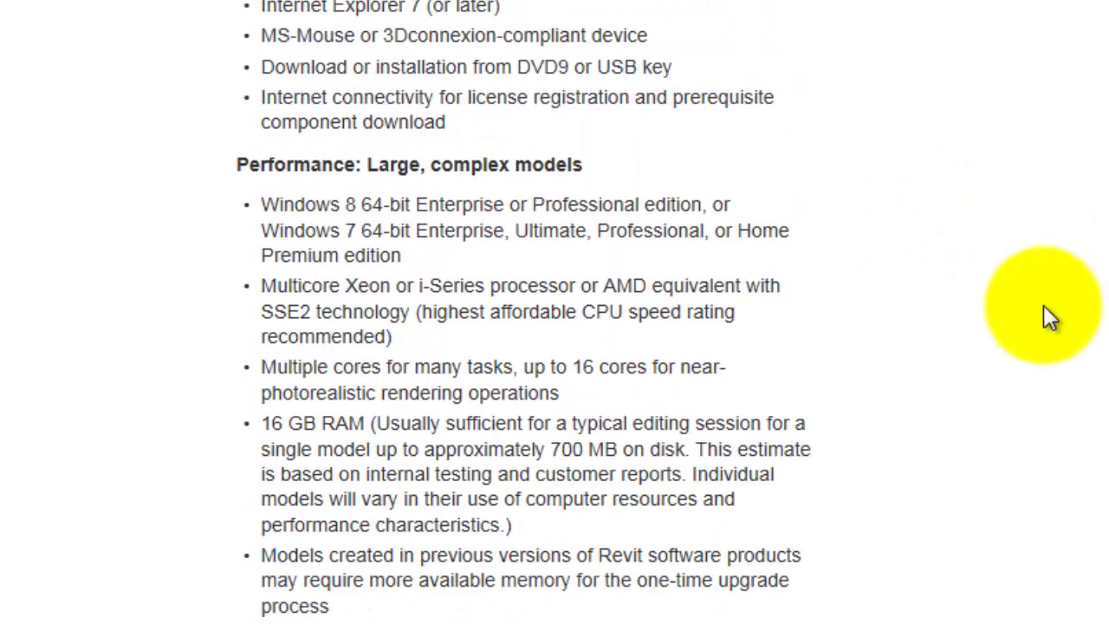
pyautogui.scroll(-2, 1044, 305)
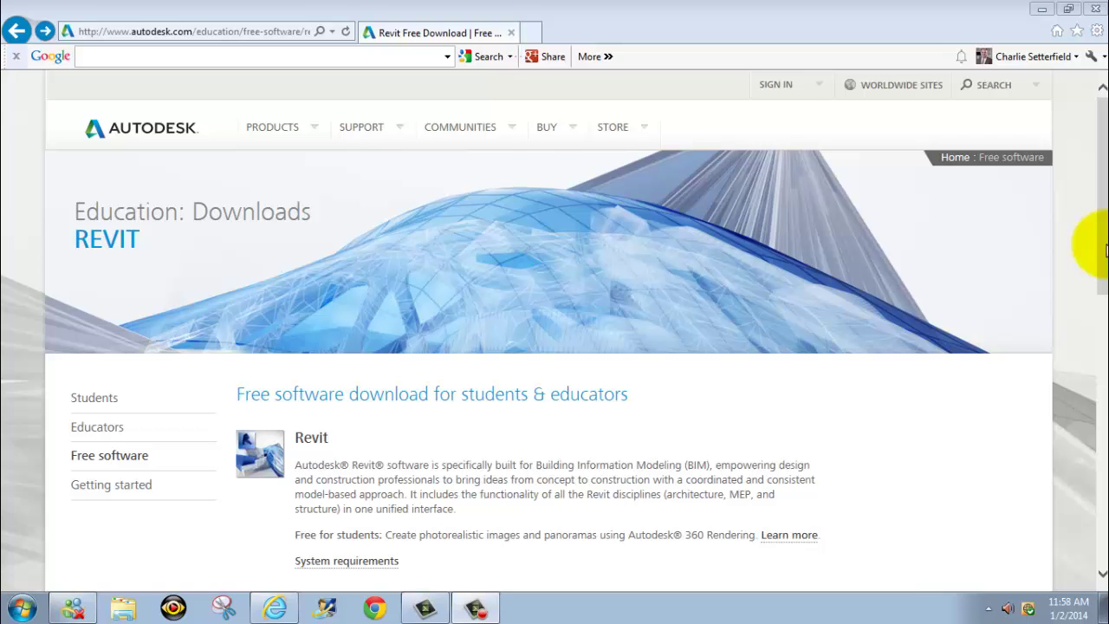
# Open 'Help me decide which download method to use' and read about Download Now, Install Now and Browser Download
pyautogui.moveTo(1106, 251); pyautogui.dragTo(1104, 544)
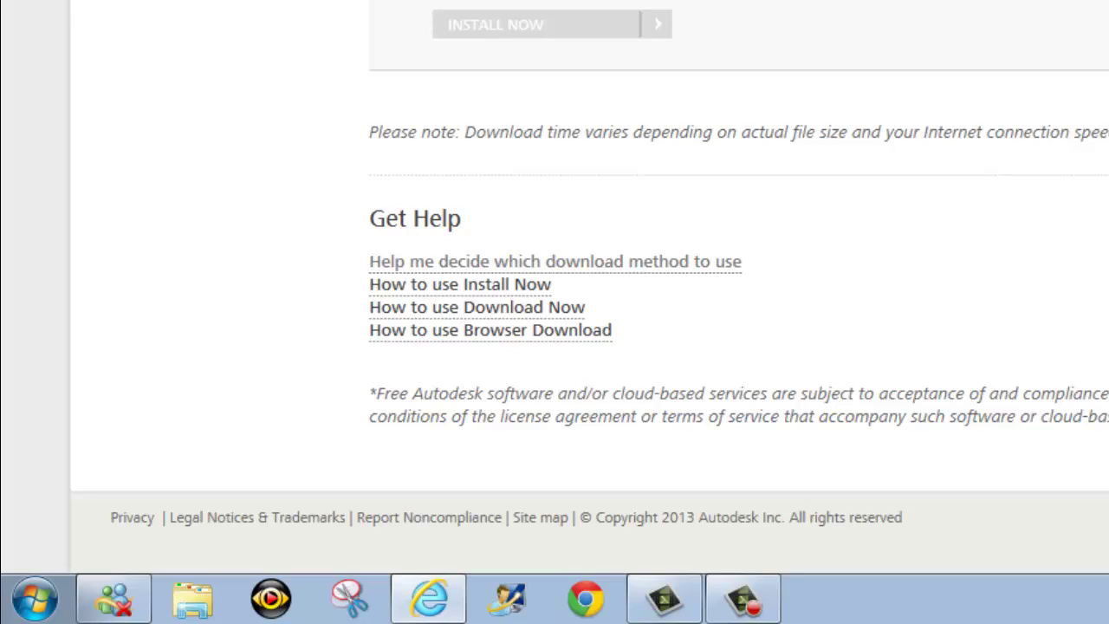
pyautogui.click(697, 271)
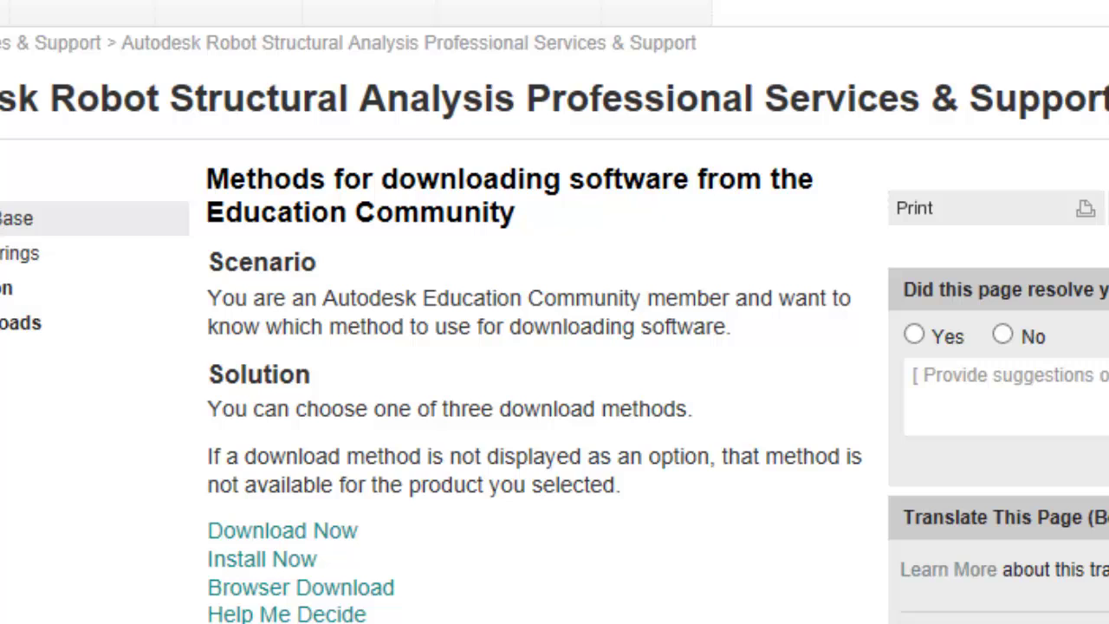
pyautogui.scroll(-5, 555, 312)
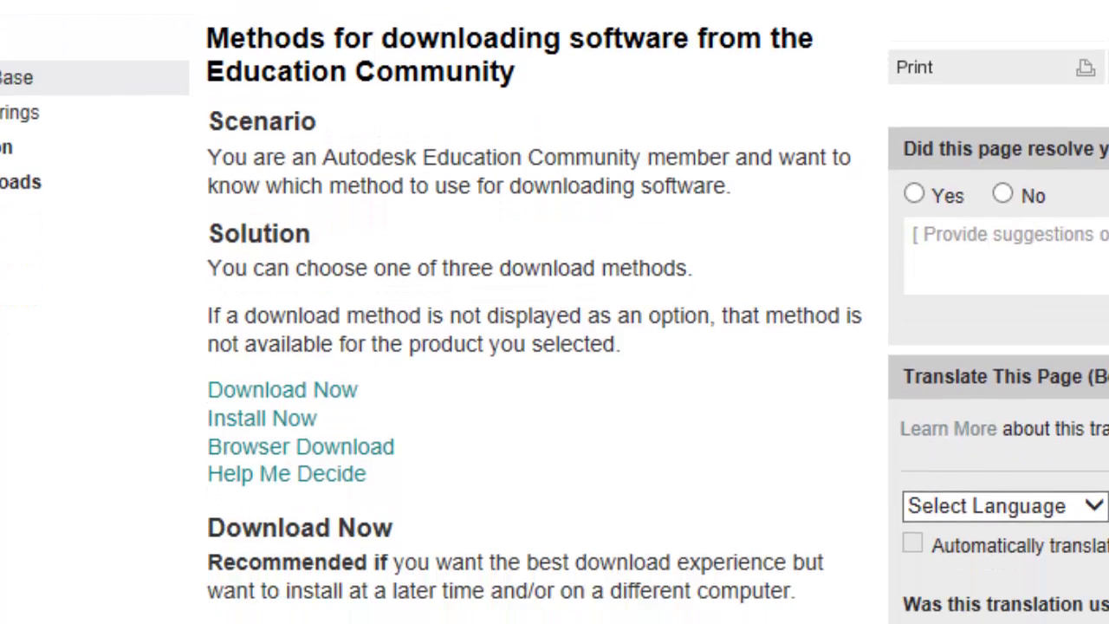
pyautogui.scroll(-2, 554, 312)
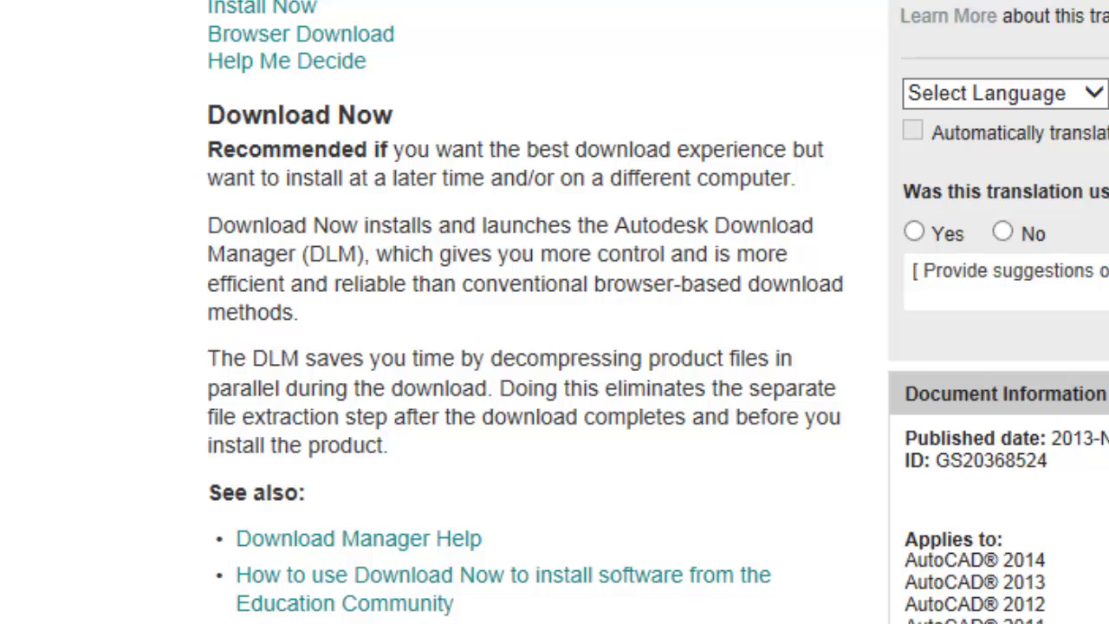
pyautogui.scroll(-8, 555, 312)
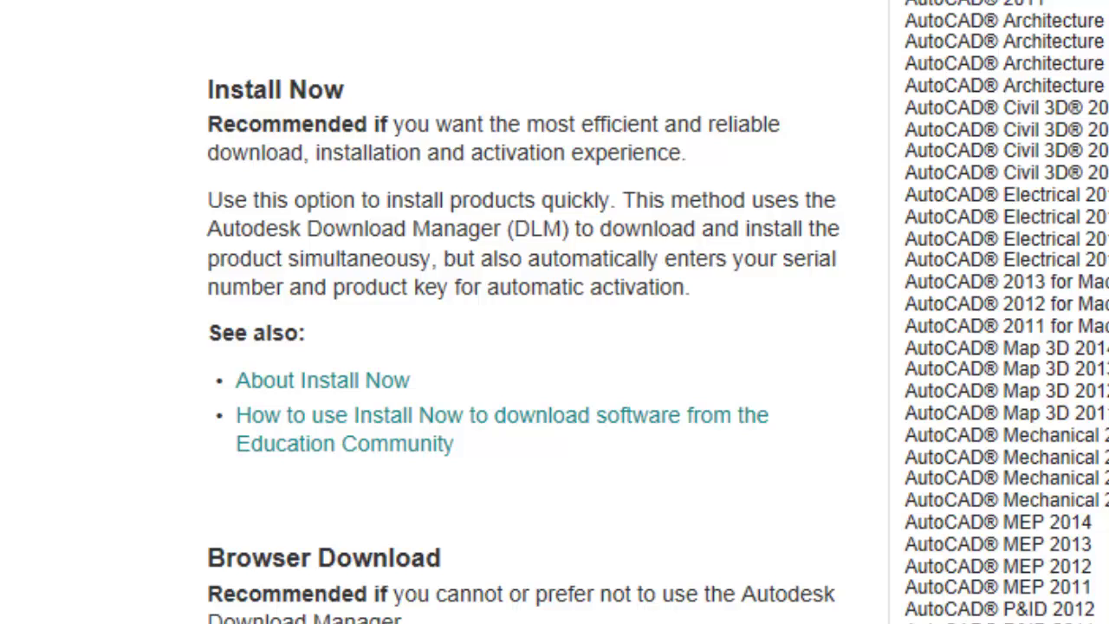
pyautogui.scroll(-4, 555, 312)
pyautogui.scroll(-2, 555, 312)
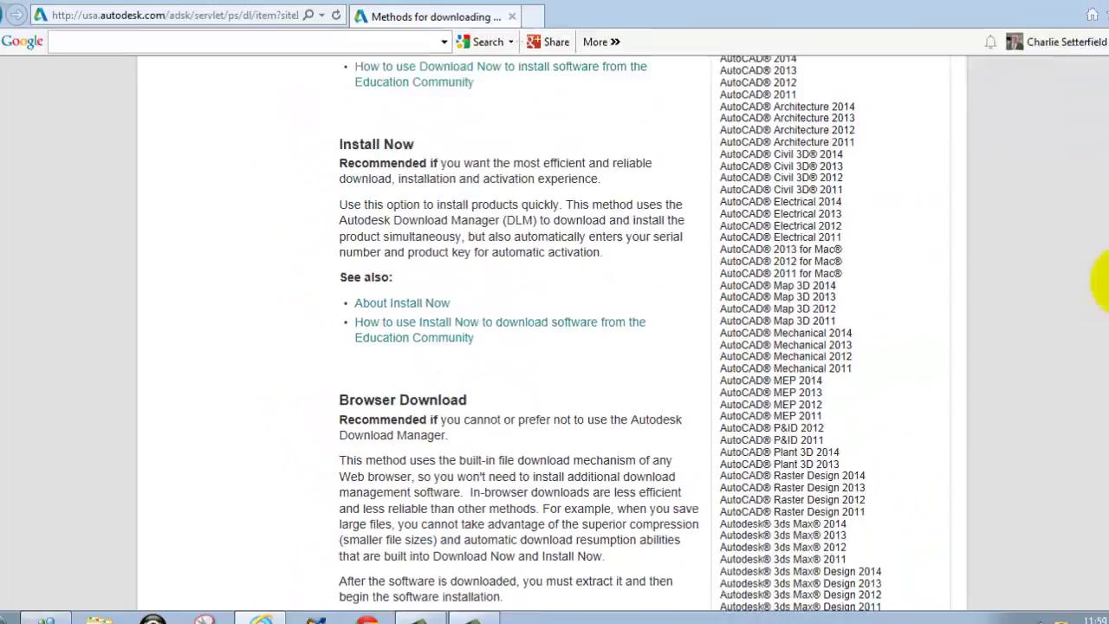
pyautogui.scroll(2, 1019, 268)
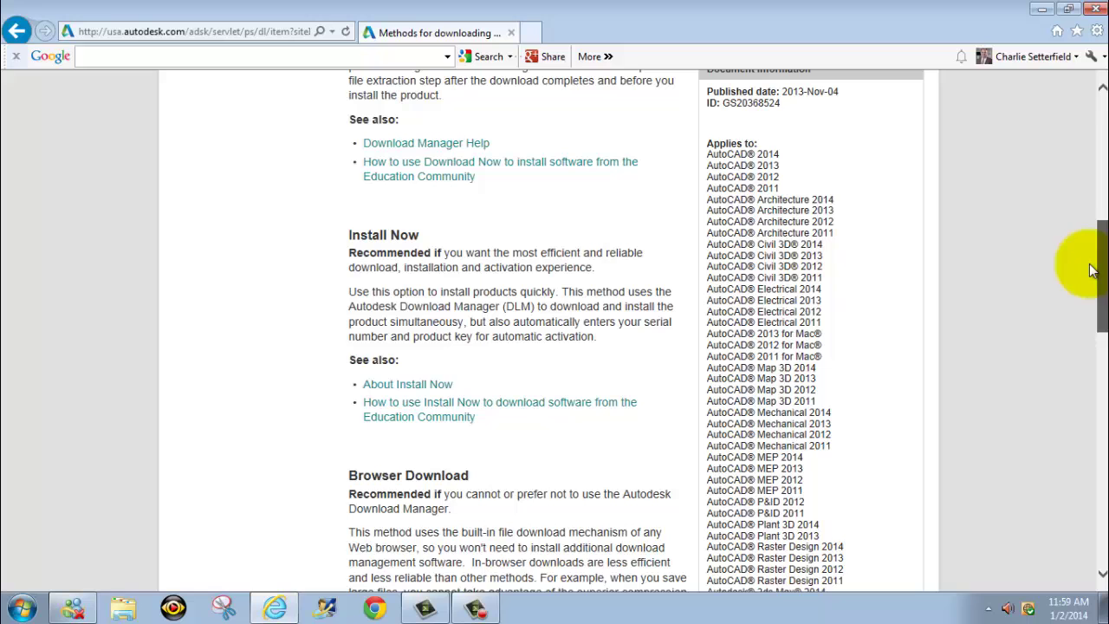
# Return to the Revit download page and select Revit 2014, English and Windows
pyautogui.click(15, 33)
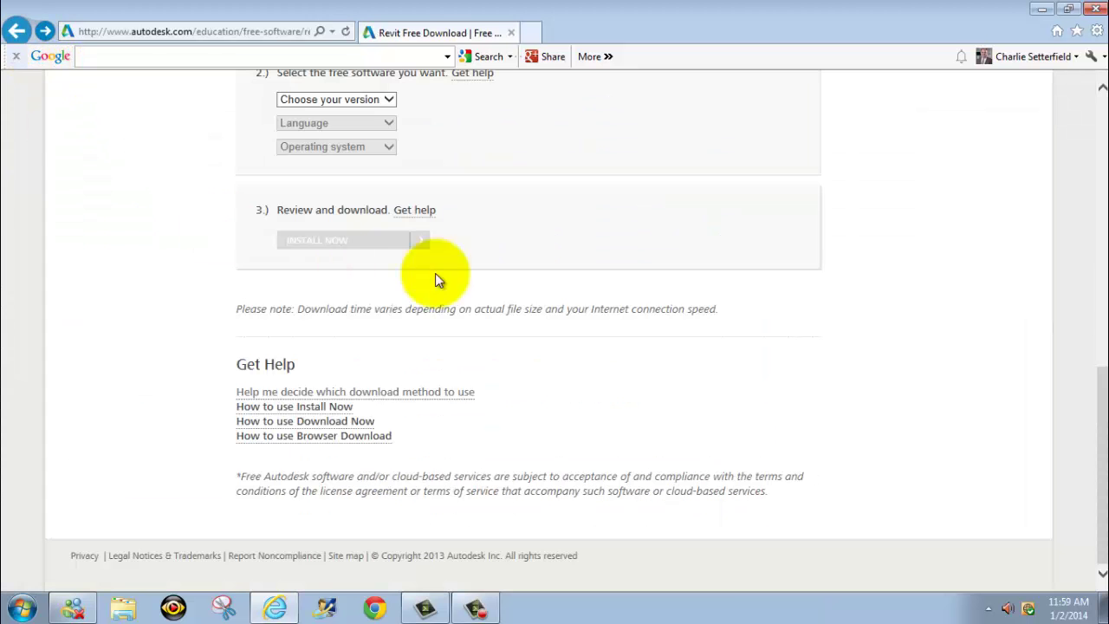
pyautogui.moveTo(1097, 396); pyautogui.dragTo(1097, 272)
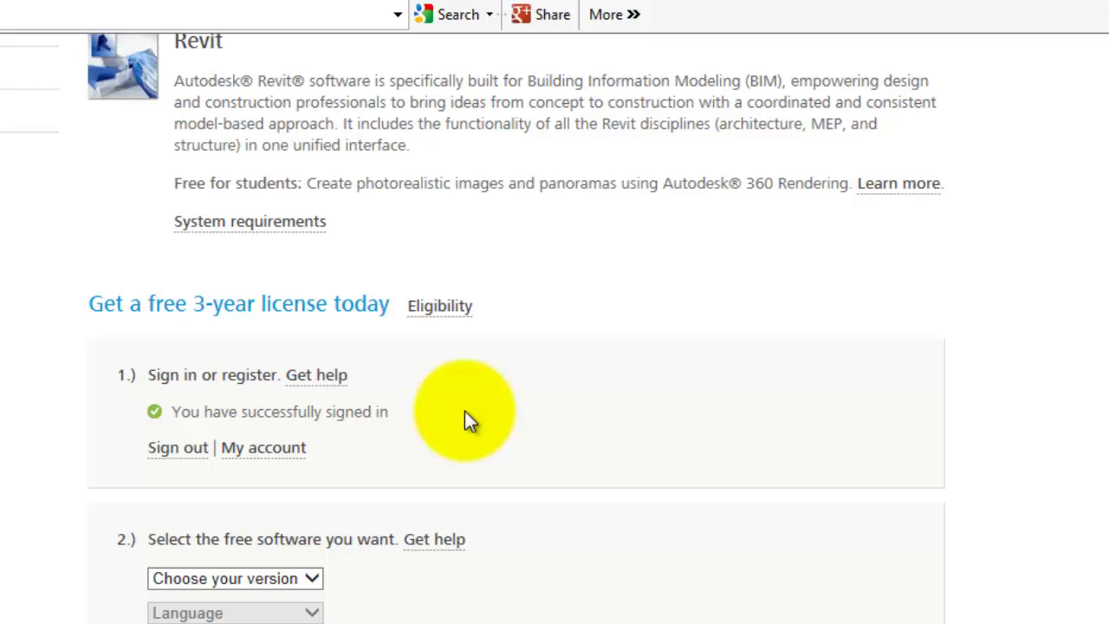
pyautogui.scroll(-3, 467, 415)
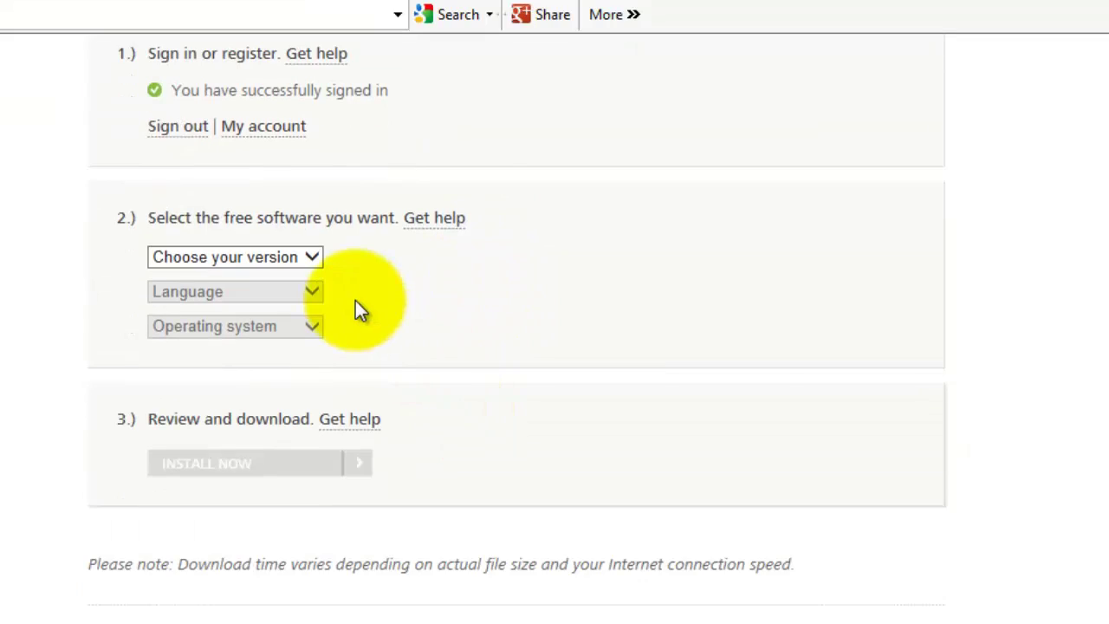
pyautogui.click(312, 256)
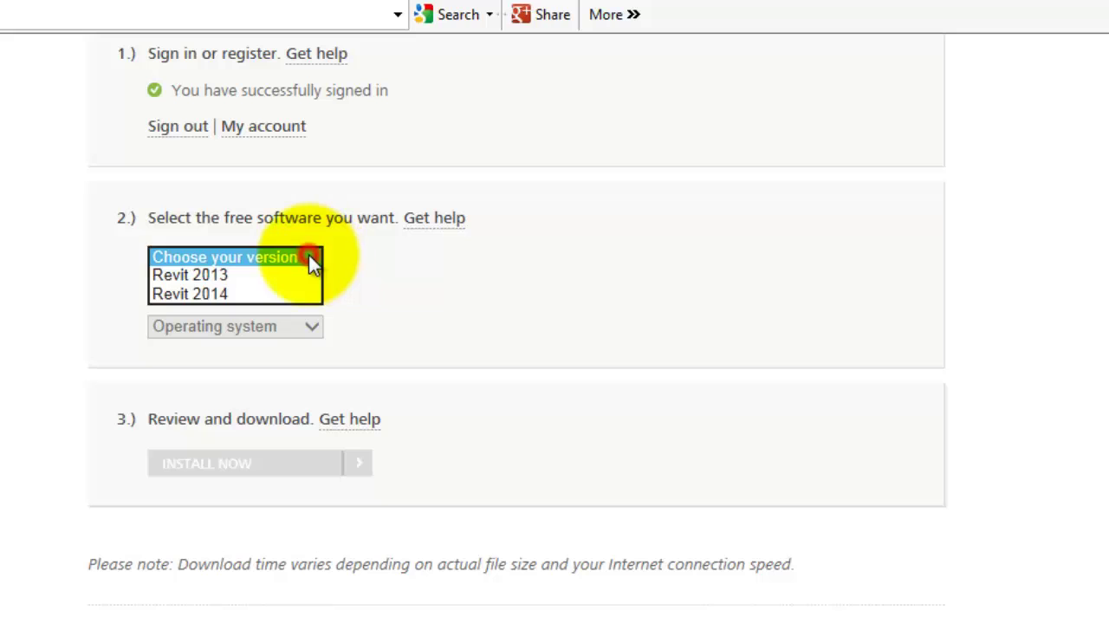
pyautogui.click(286, 294)
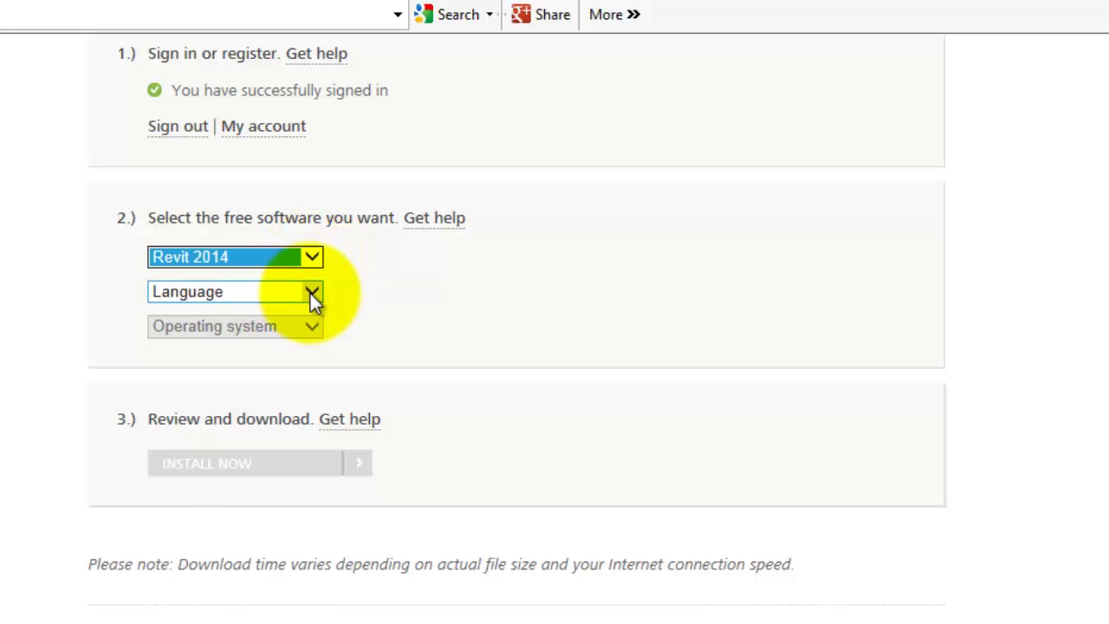
pyautogui.click(311, 294)
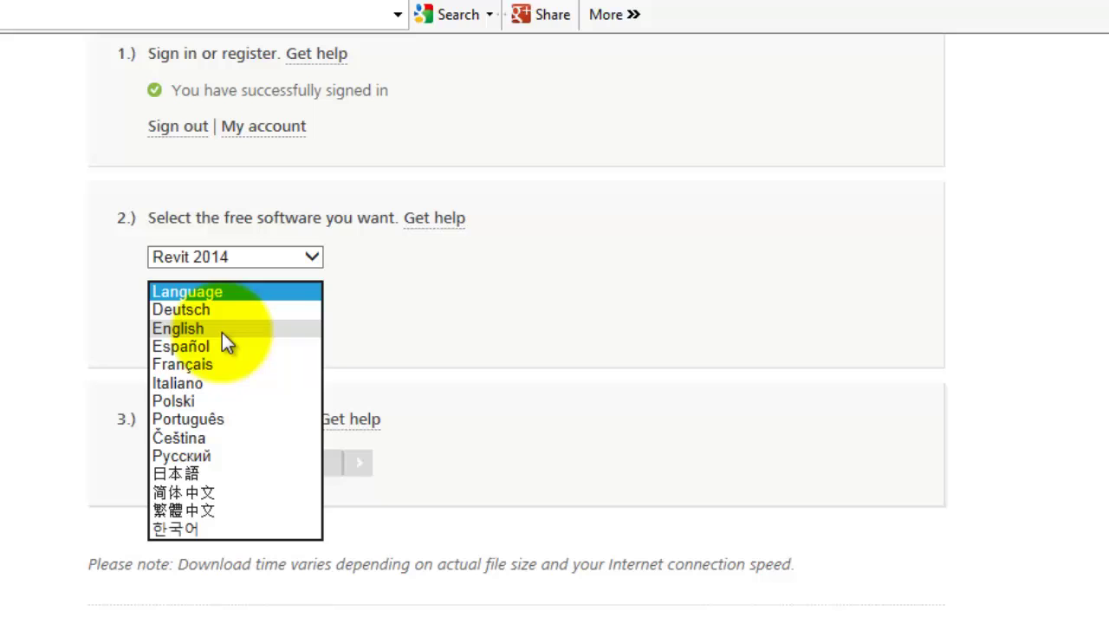
pyautogui.click(222, 332)
pyautogui.click(312, 328)
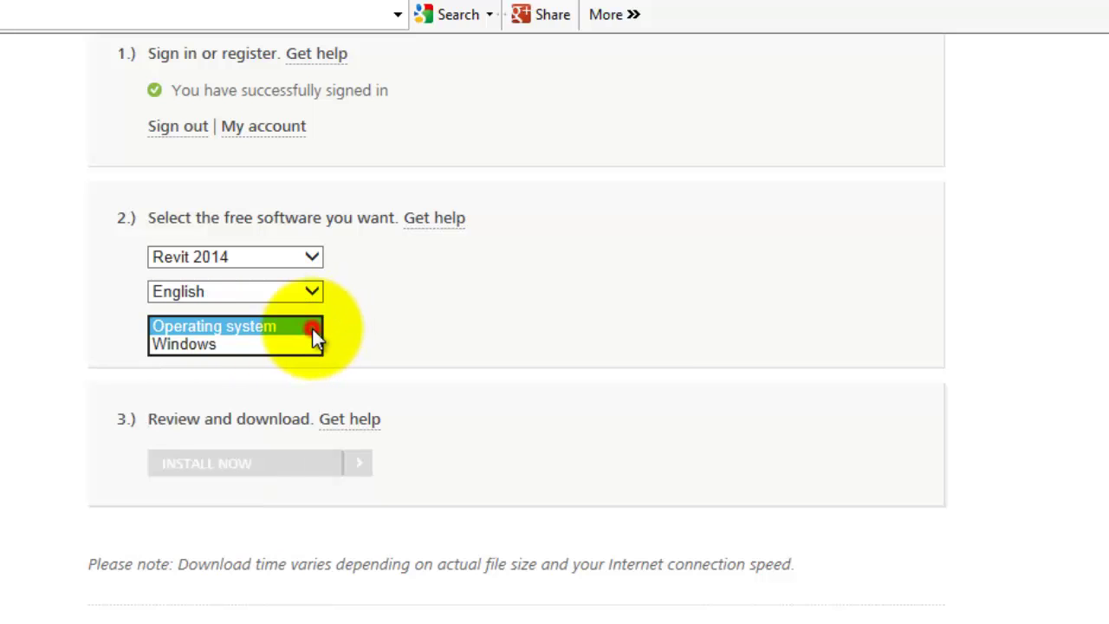
# Choose Windows for Revit 2014 and review the 2.60 GB WIN 32/64 EN download, serial number and product key
pyautogui.click(264, 348)
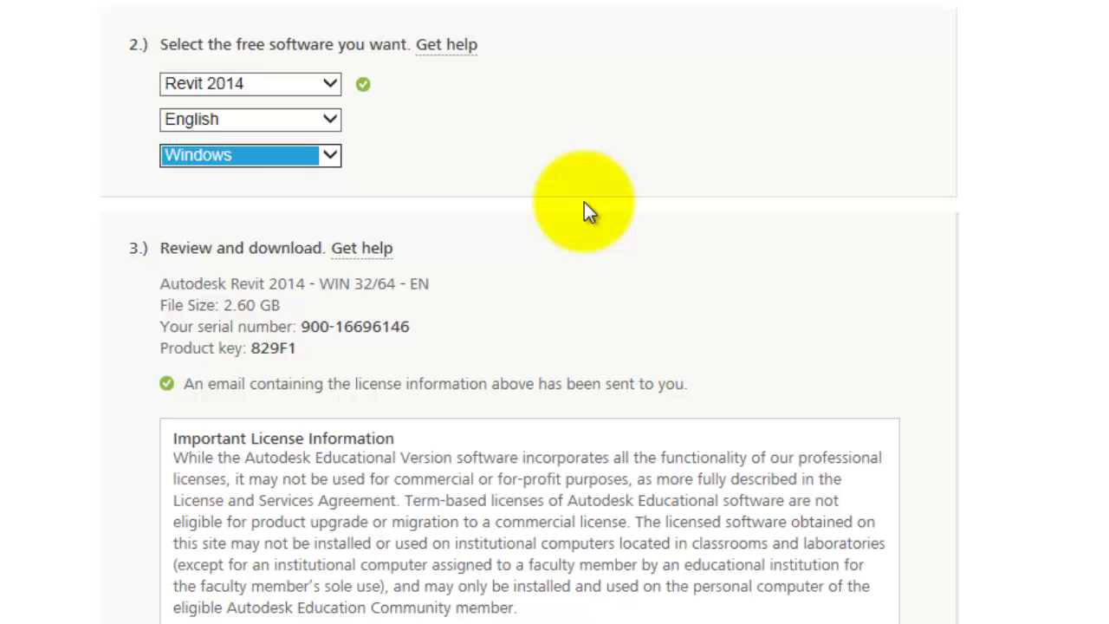
pyautogui.scroll(-1, 584, 202)
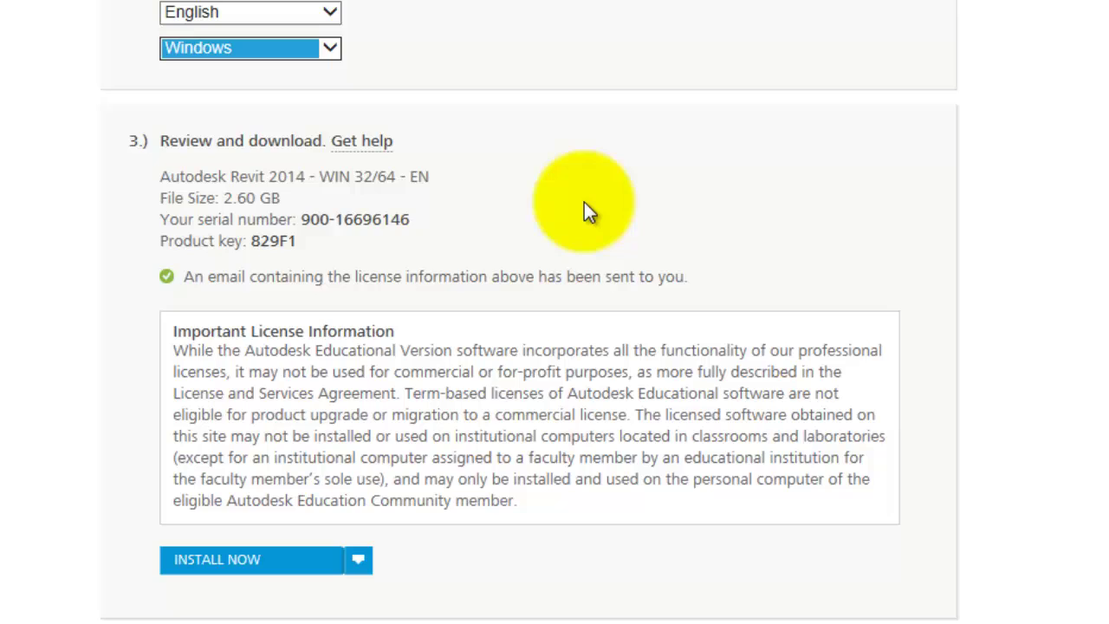
pyautogui.scroll(-1, 584, 208)
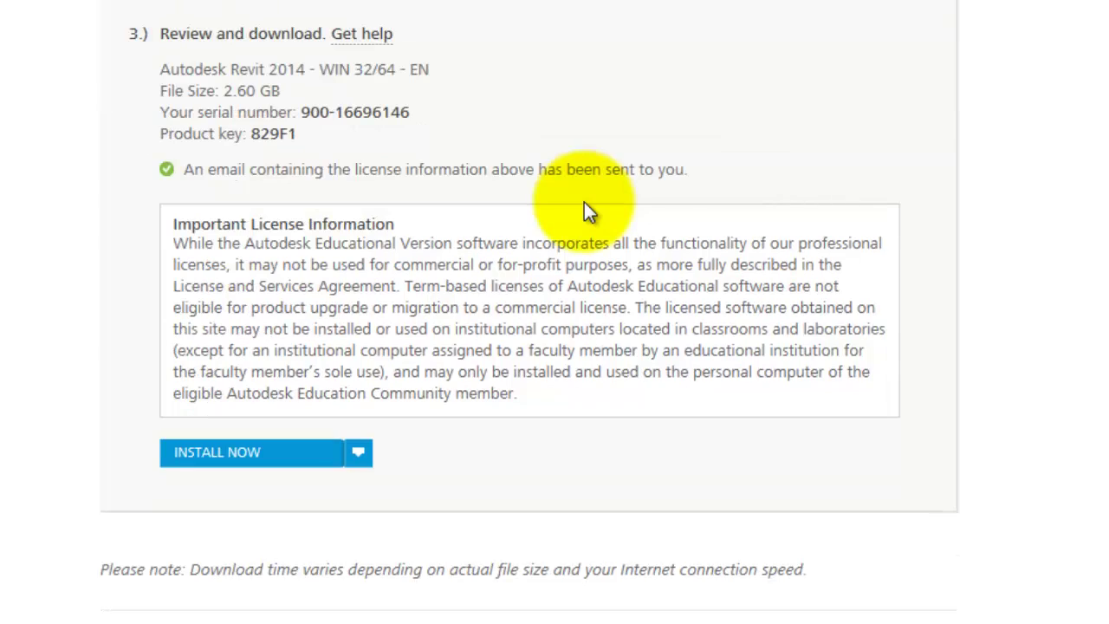
# Start INSTALL NOW for Revit 2014 and accept the License and Services Agreement to begin installing
pyautogui.click(210, 462)
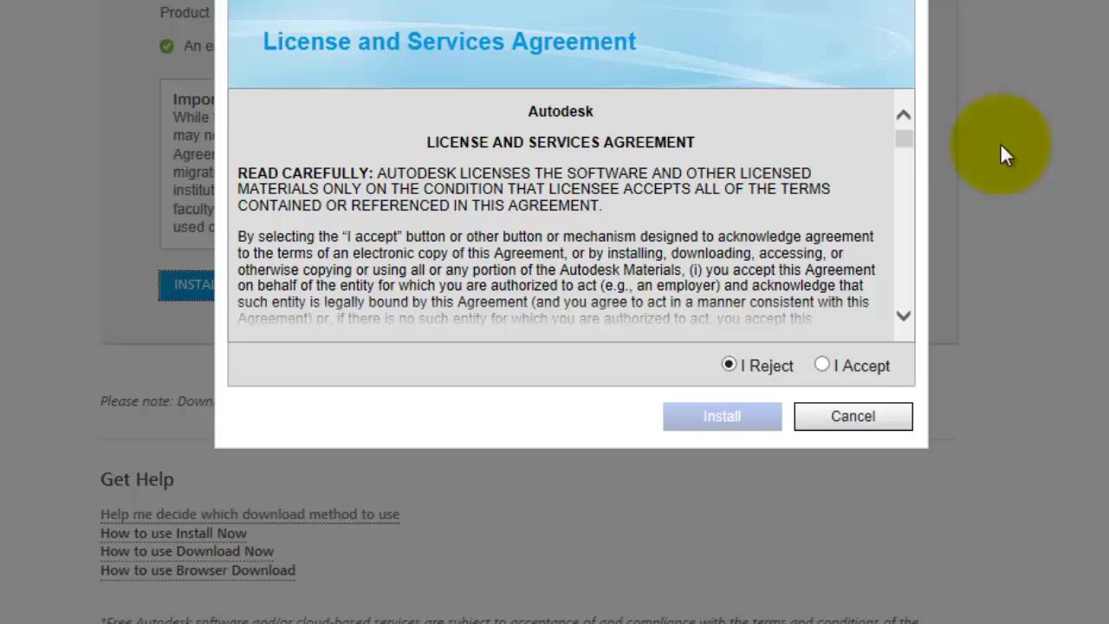
pyautogui.moveTo(907, 140); pyautogui.dragTo(912, 310)
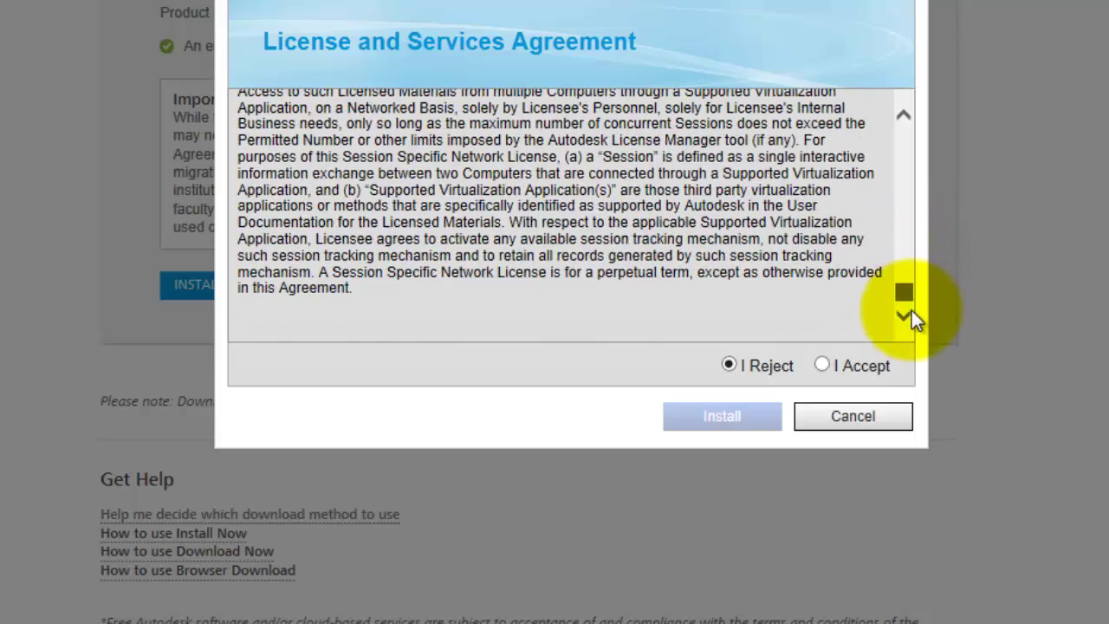
pyautogui.click(823, 365)
pyautogui.click(730, 419)
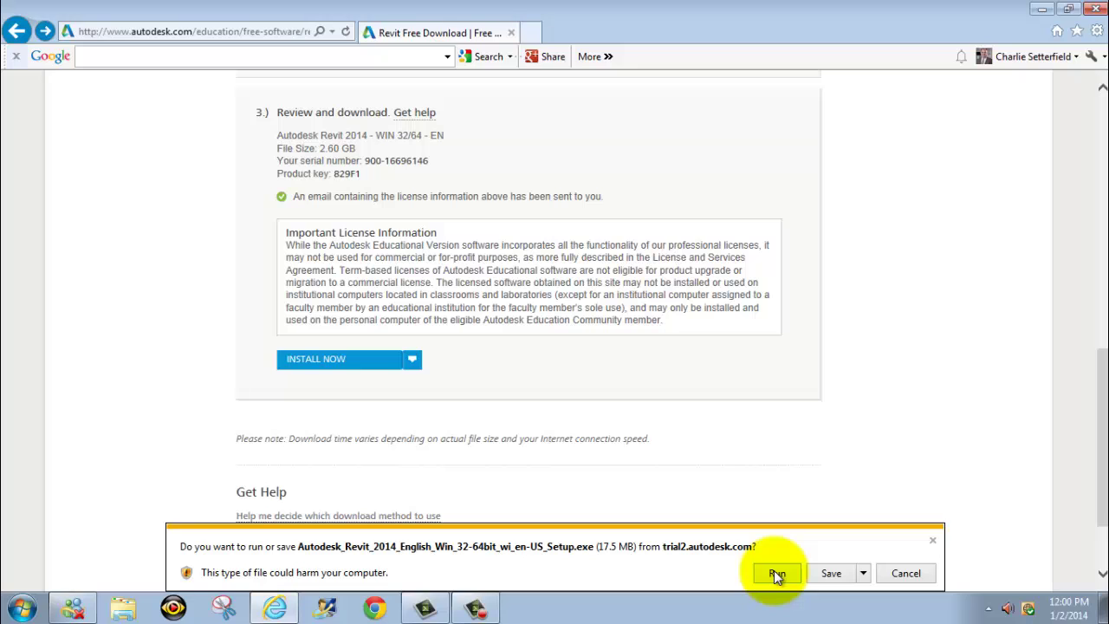
# Run the 17.5 MB Autodesk_Revit_2014 setup file from the download bar
pyautogui.click(778, 575)
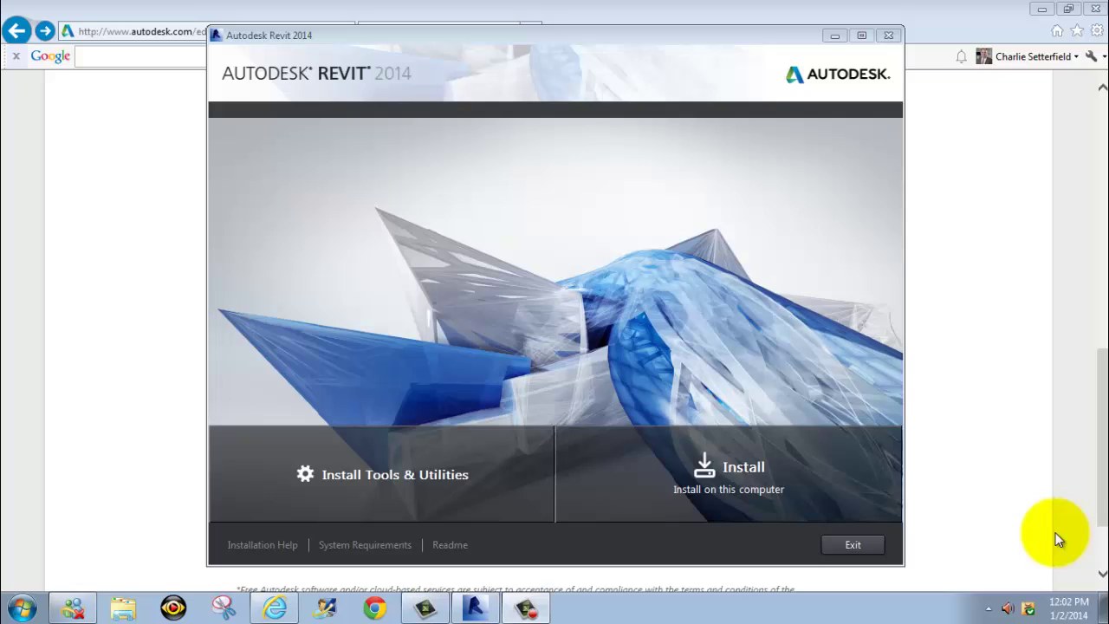
# Install Revit 2014 and the Medium Image material library on this computer after accepting the licence
pyautogui.click(732, 472)
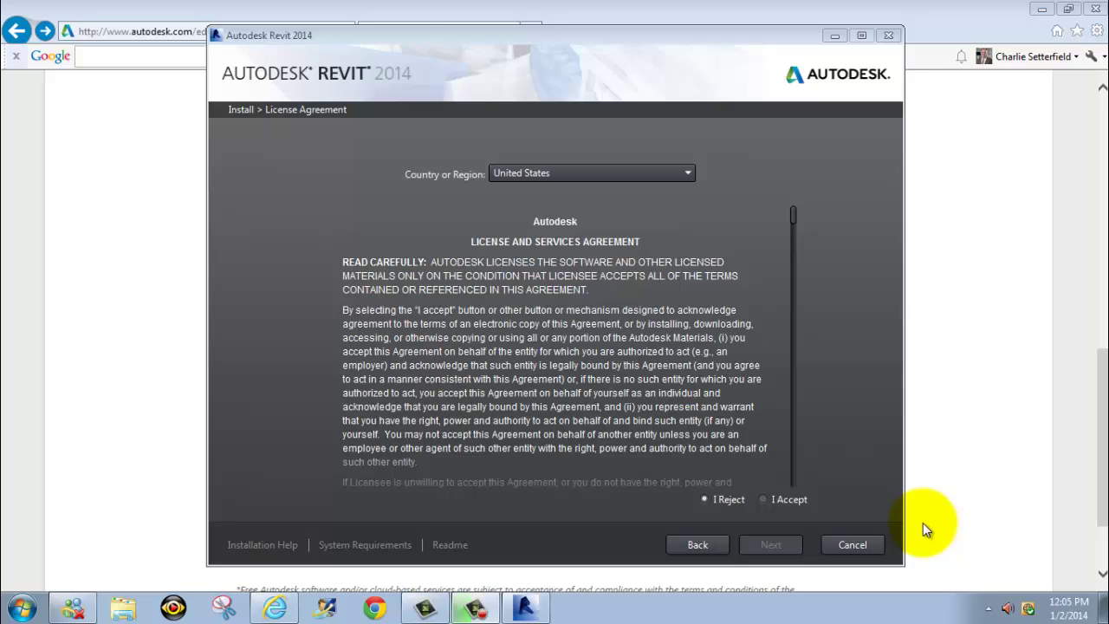
pyautogui.click(764, 499)
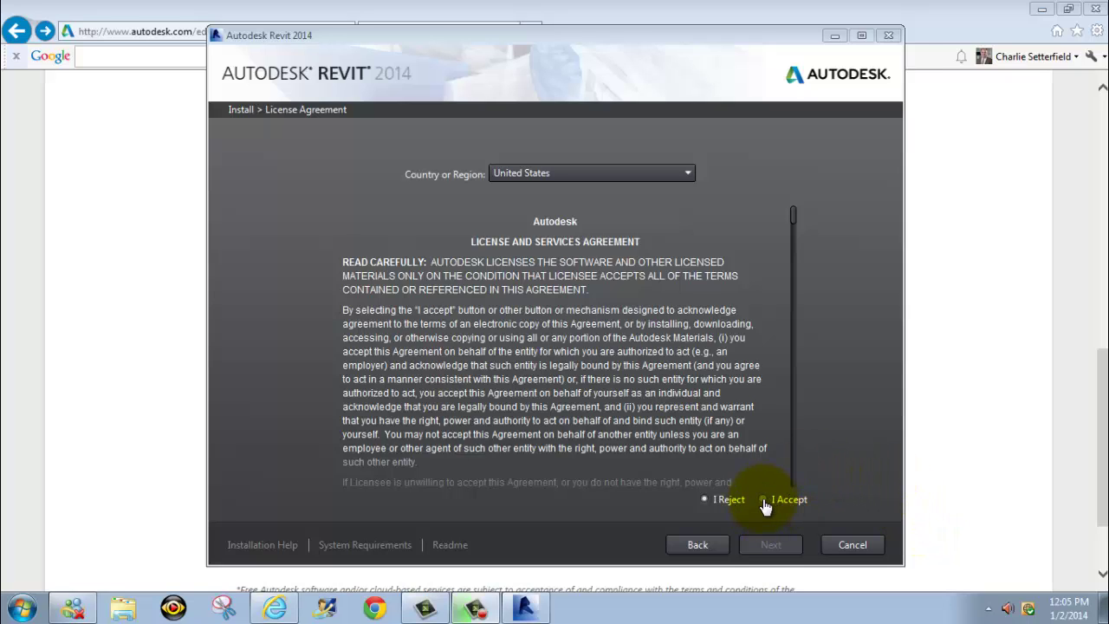
pyautogui.click(771, 545)
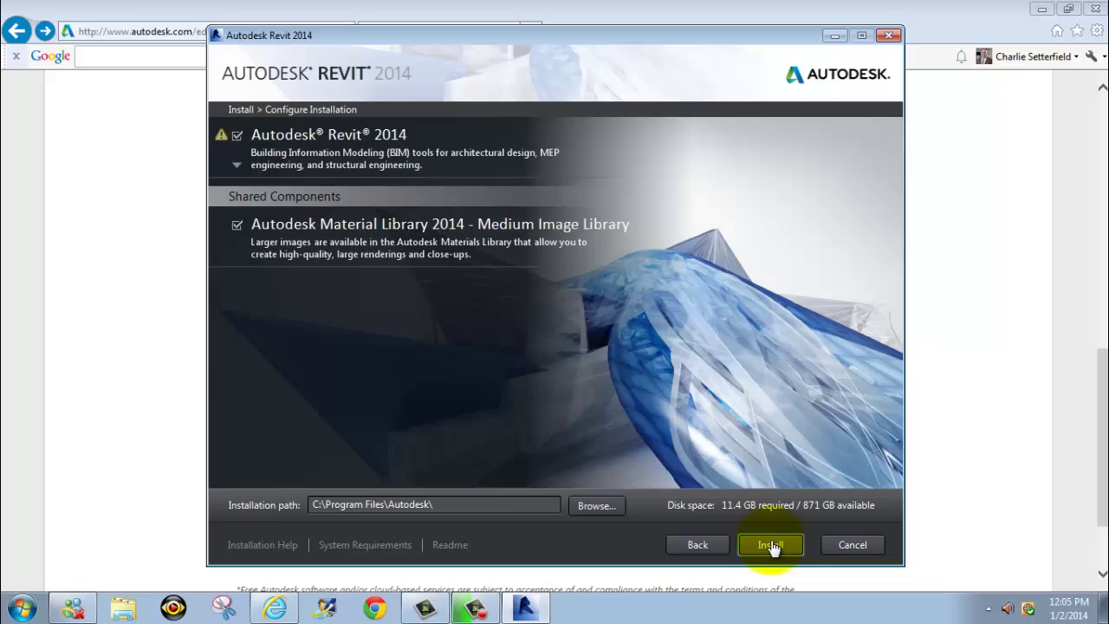
pyautogui.click(780, 546)
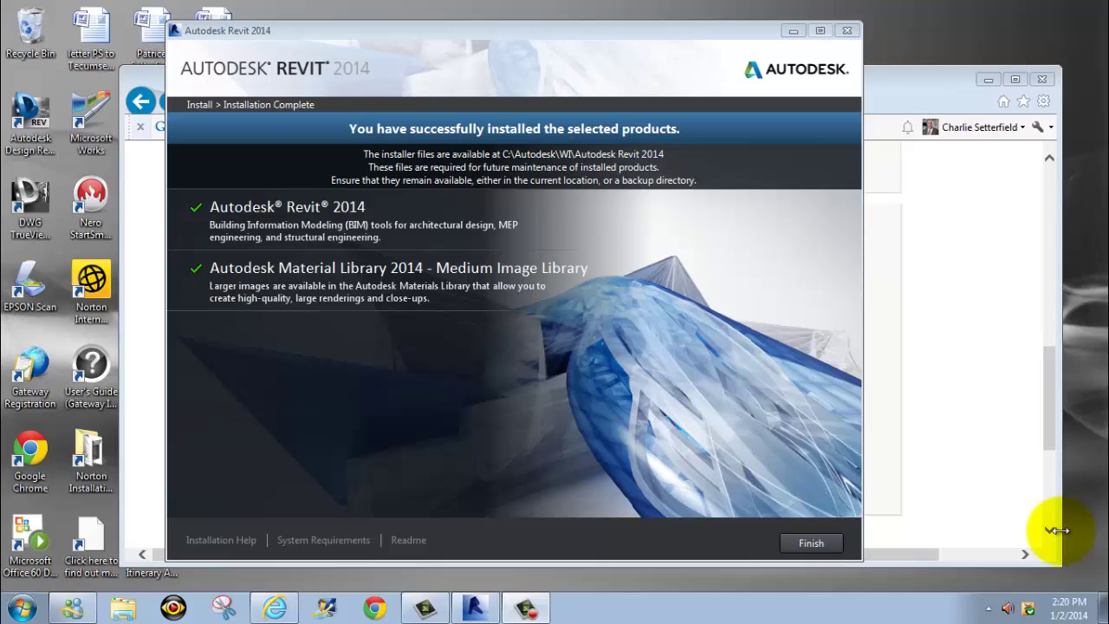
# Finish the completed Revit 2014 installation
pyautogui.click(828, 543)
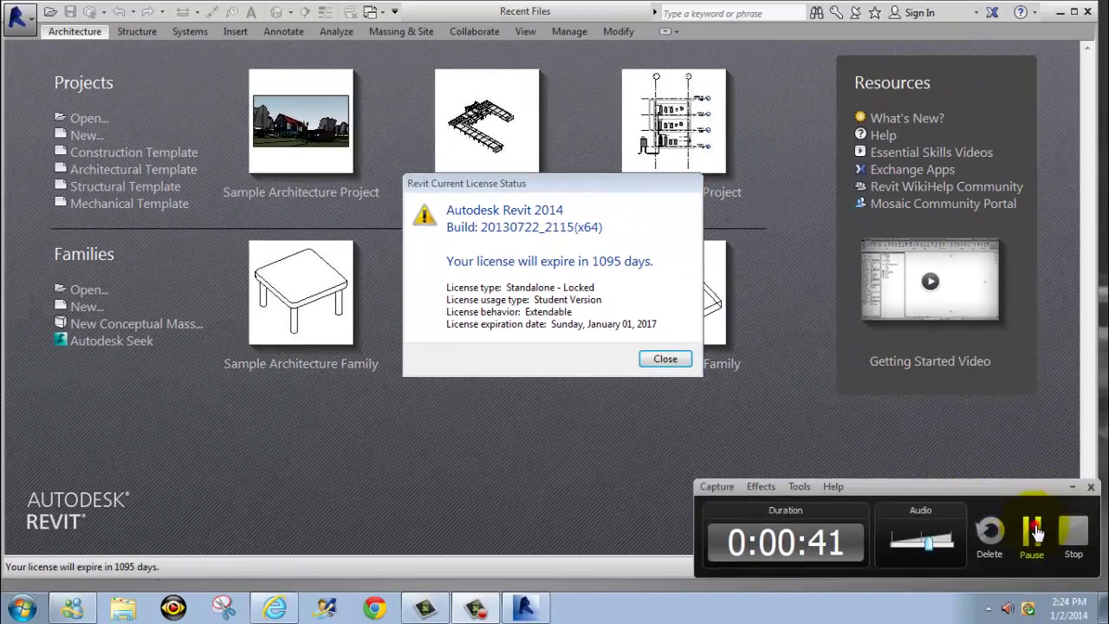
# Dismiss the Current License Status and Desktop Analytics dialogs in Revit 2014
pyautogui.click(828, 455)
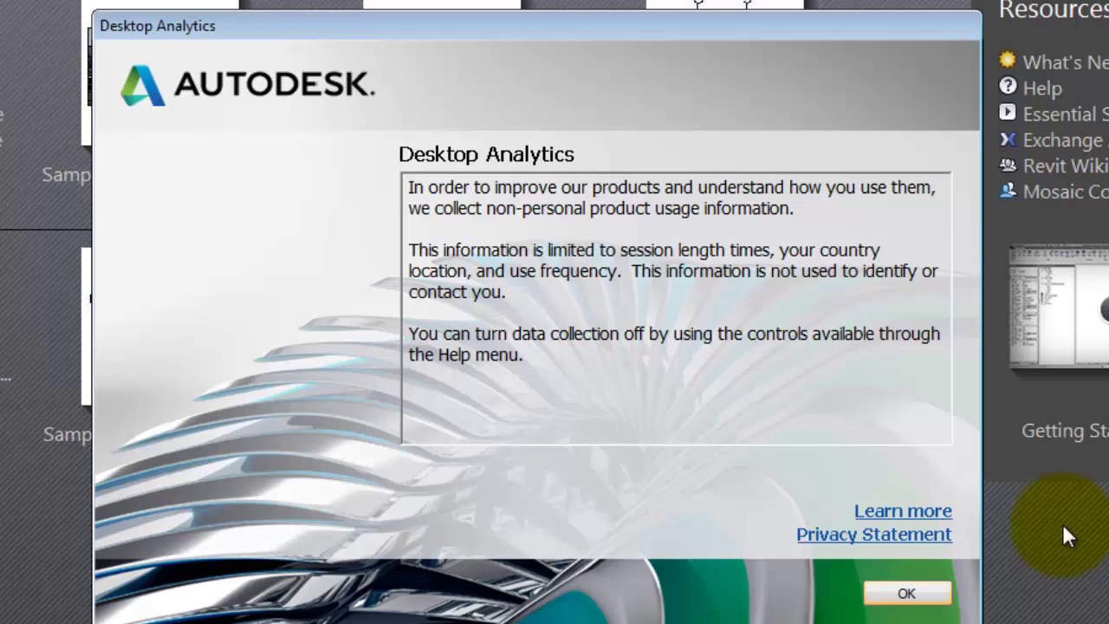
pyautogui.click(926, 593)
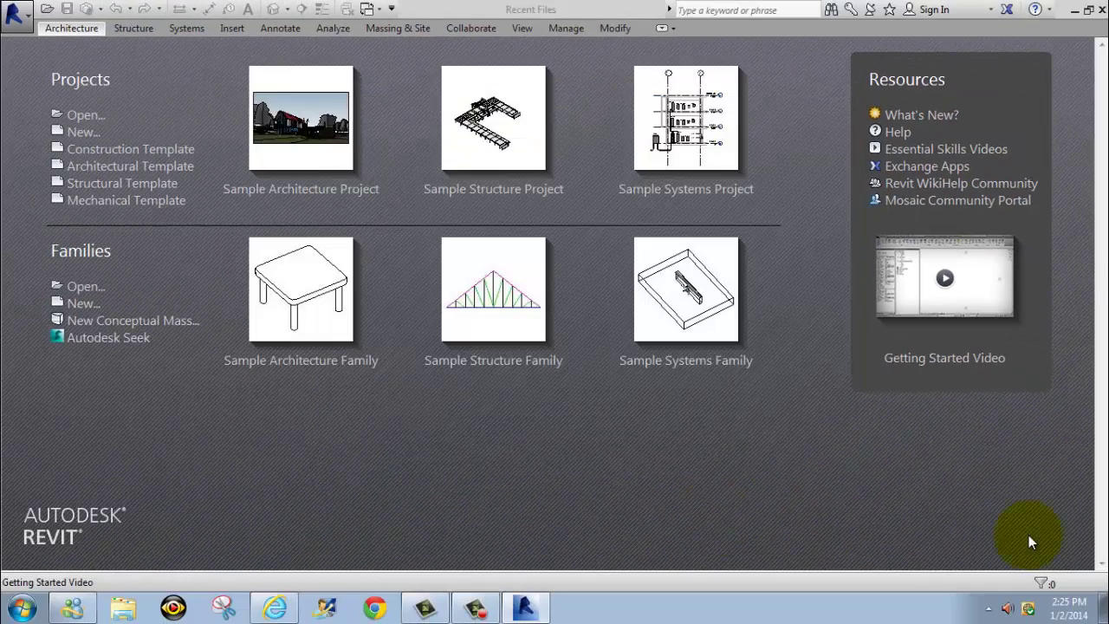